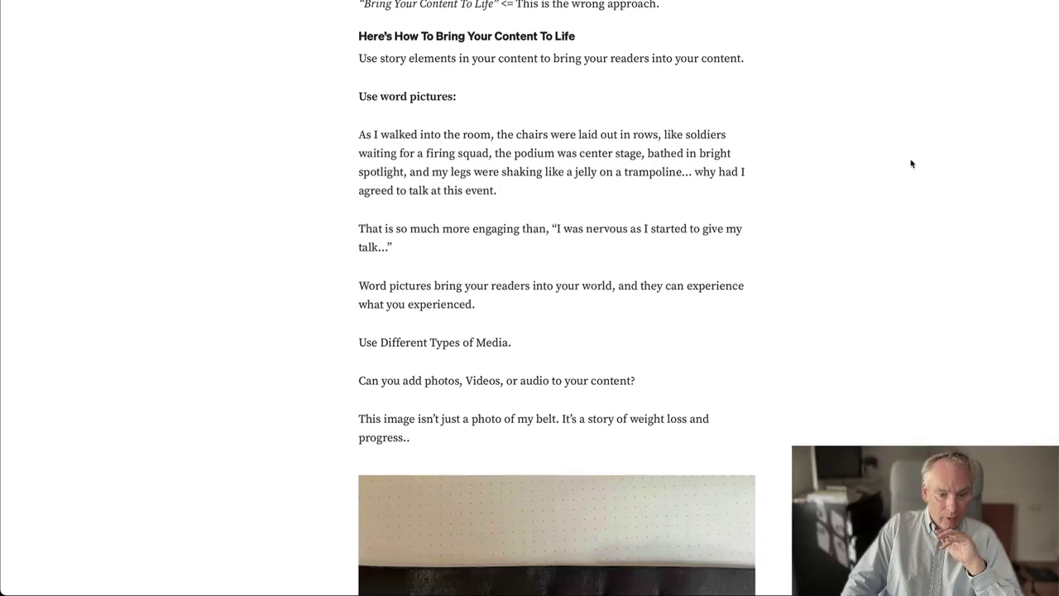
Scroll through the Medium article, then bring up its existing notebook
scroll(910, 163, down, 10)
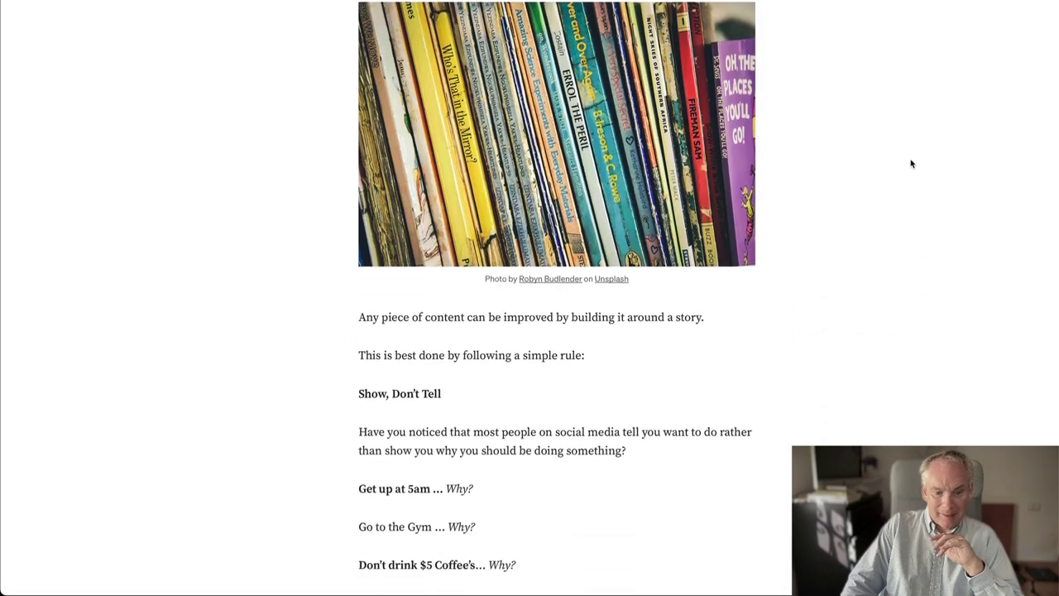
scroll(911, 163, down, 5)
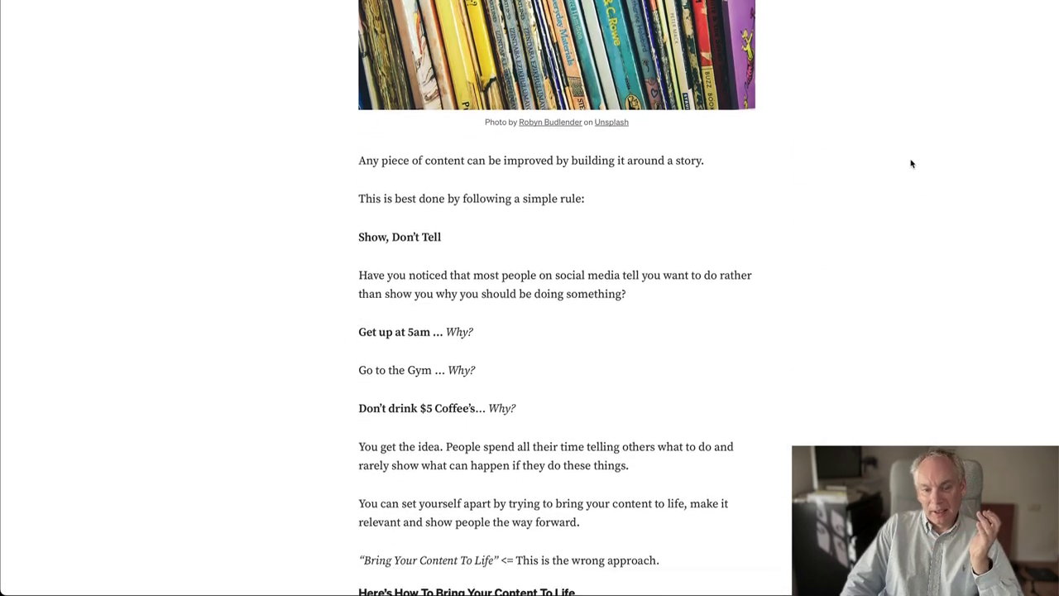
scroll(911, 163, down, 6)
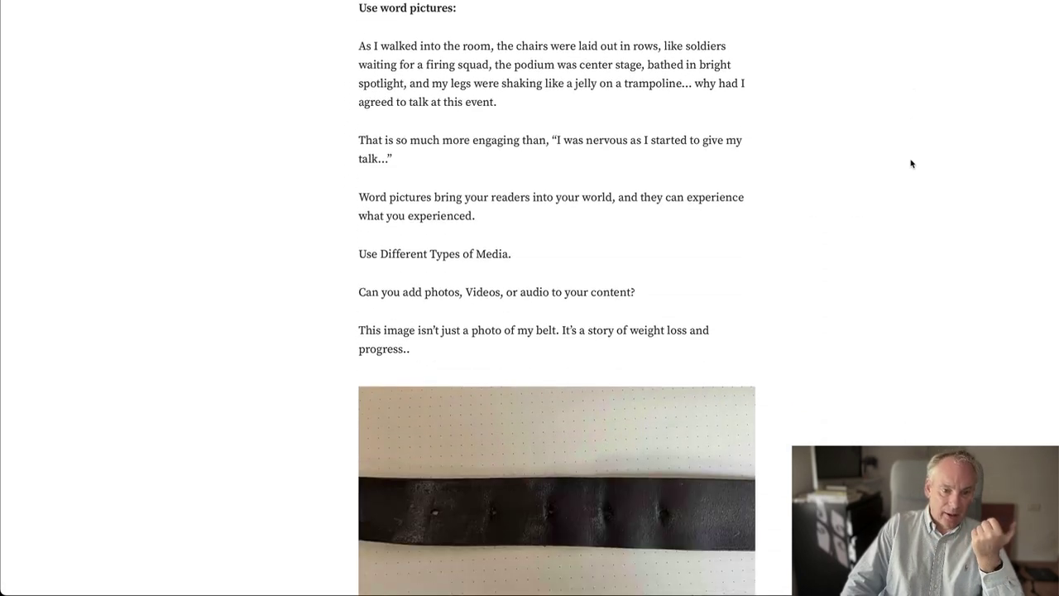
scroll(911, 163, down, 5)
scroll(909, 163, up, 3)
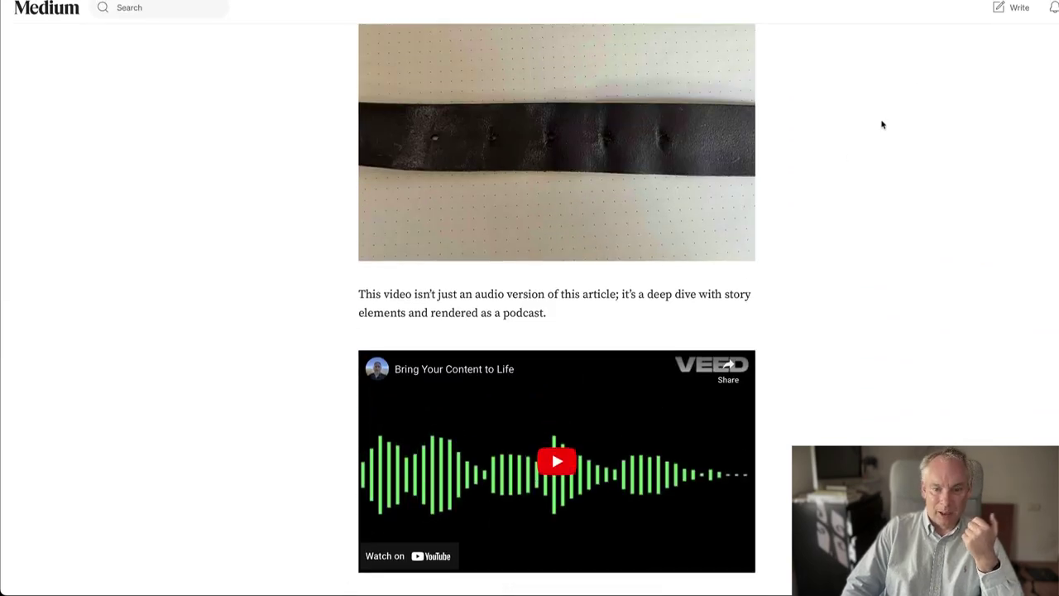
scroll(882, 124, up, 1)
scroll(883, 124, up, 15)
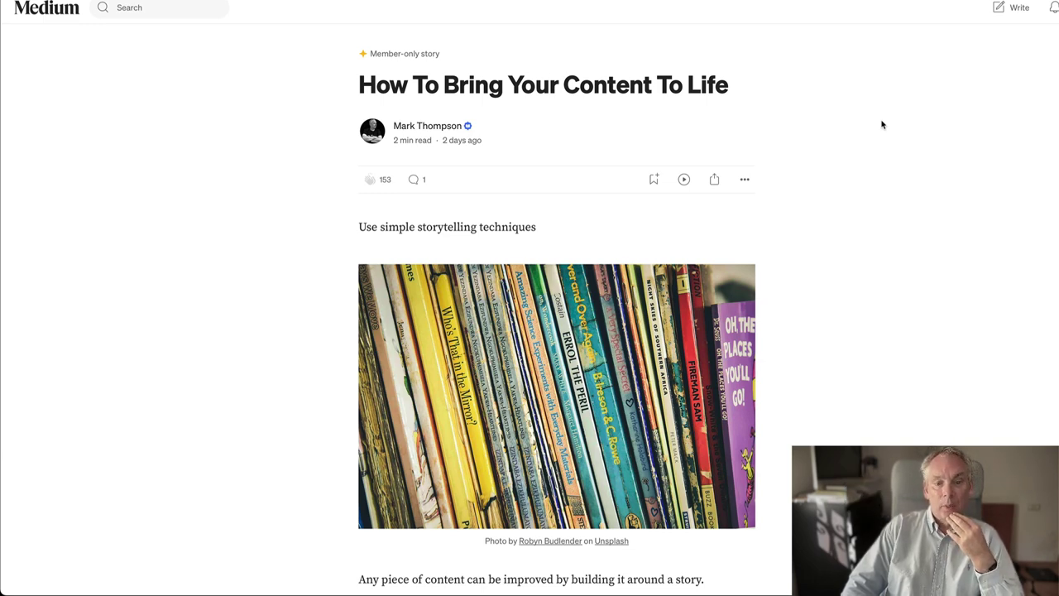
click(447, 2)
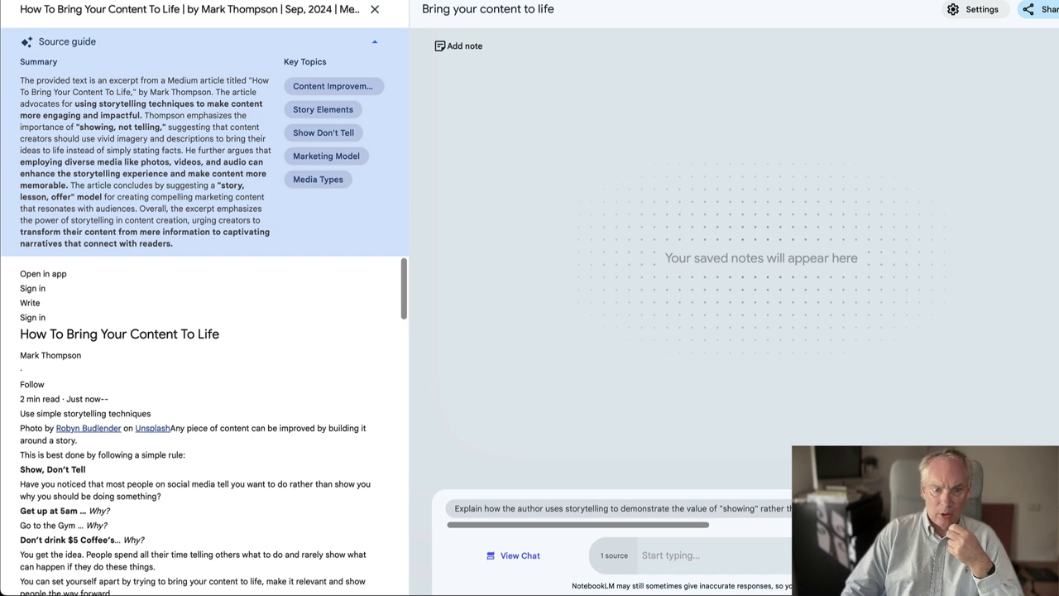
Go to NotebookLM in a new browser tab and create a new empty notebook
key(super+t)
text(notebook)
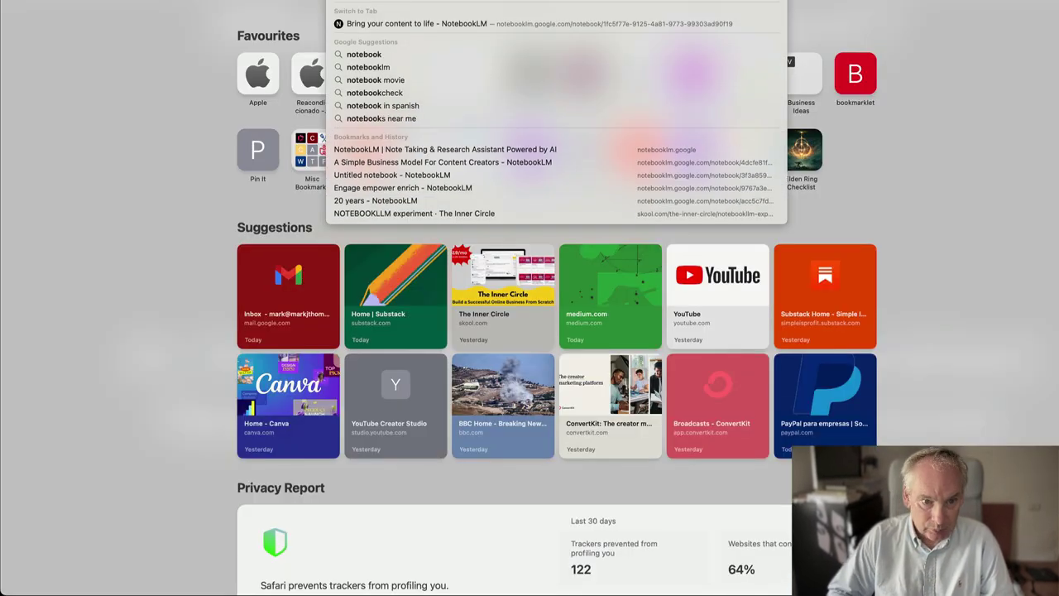
key(Return)
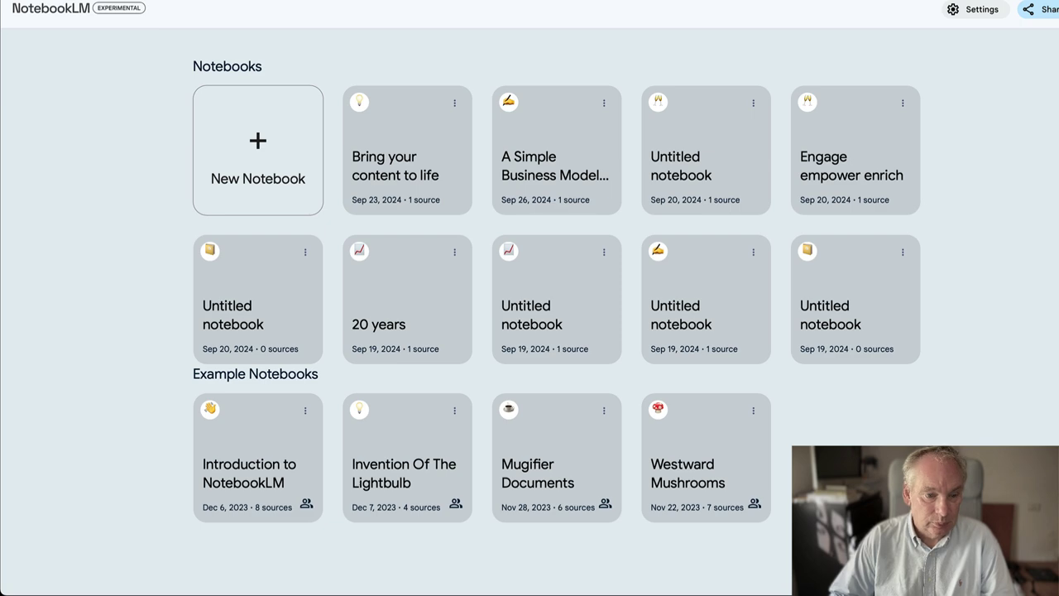
click(269, 146)
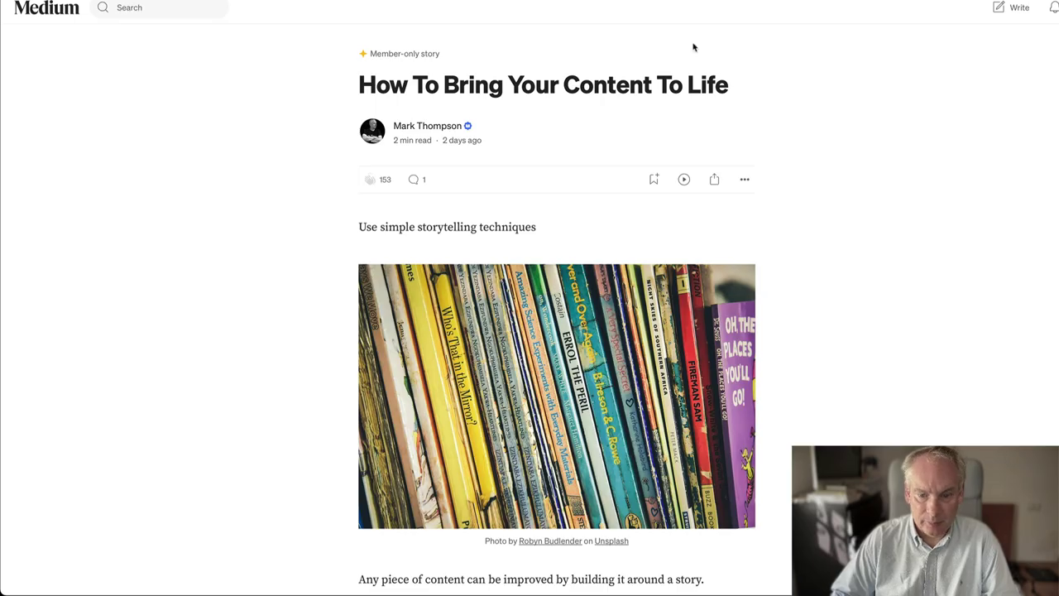
Copy a friend link to 'How To Bring Your Content To Life' from its share menu
click(714, 180)
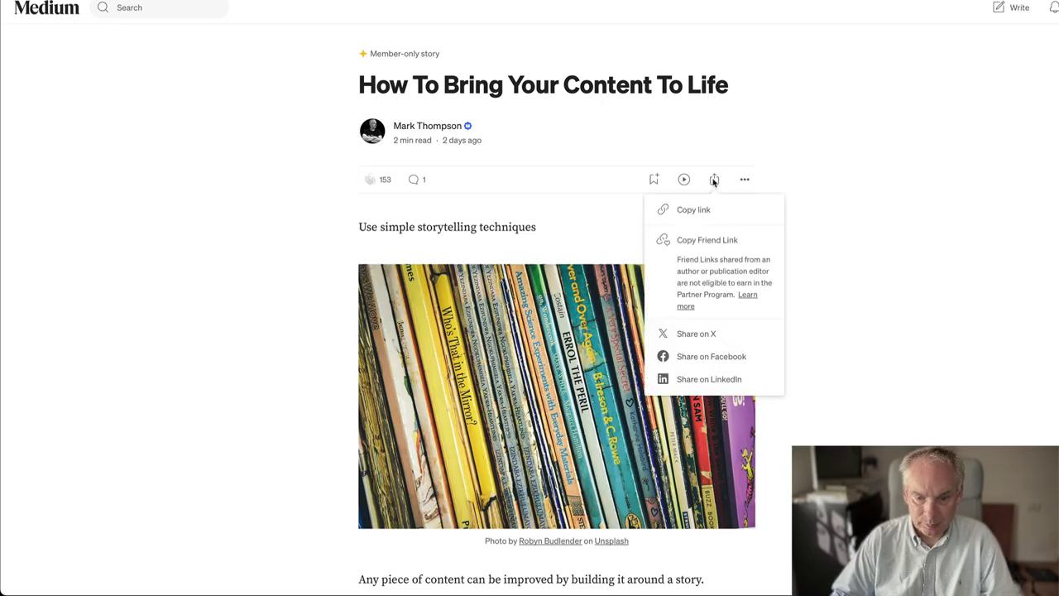
click(704, 240)
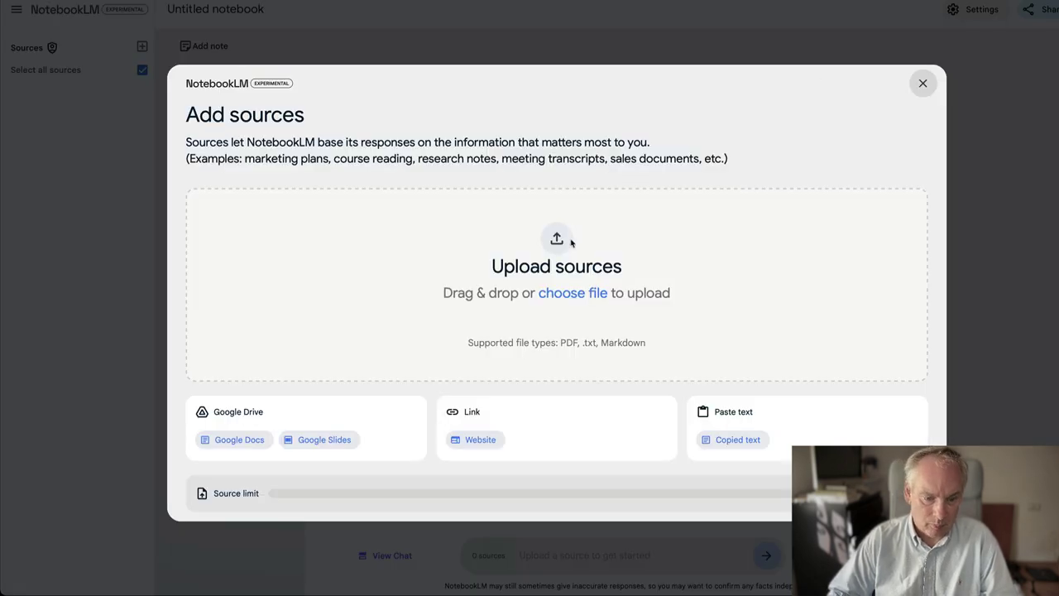
Insert the copied Medium article link as a Website source in the new notebook
click(463, 439)
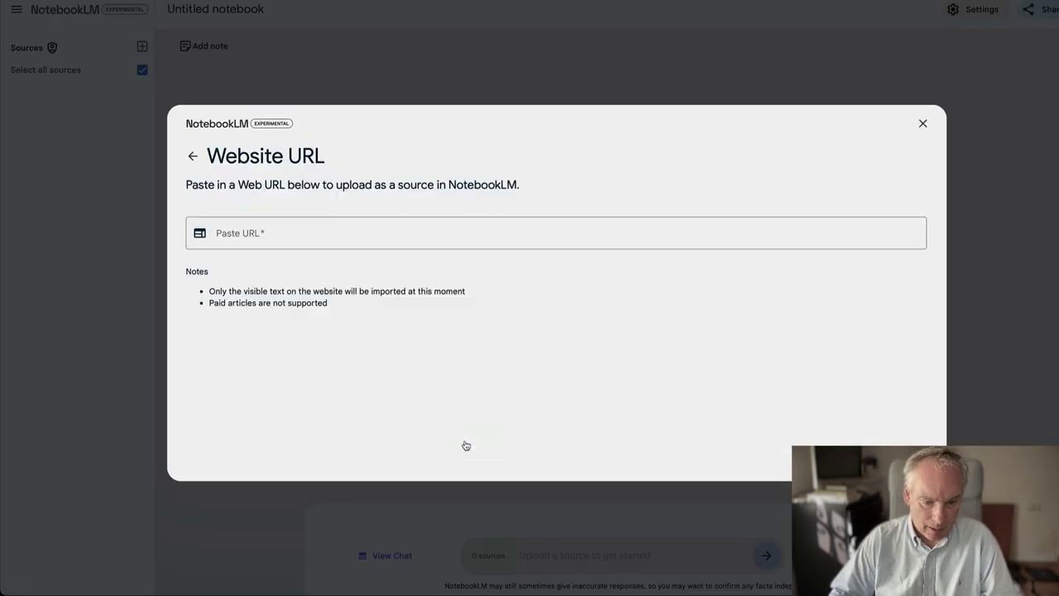
click(298, 232)
key(ctrl+v)
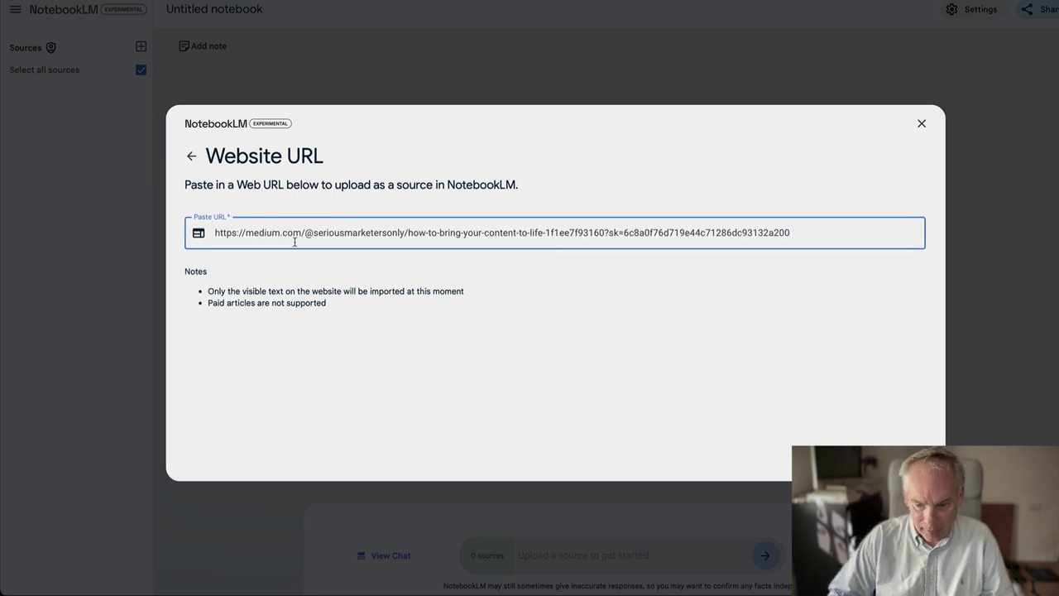
click(902, 460)
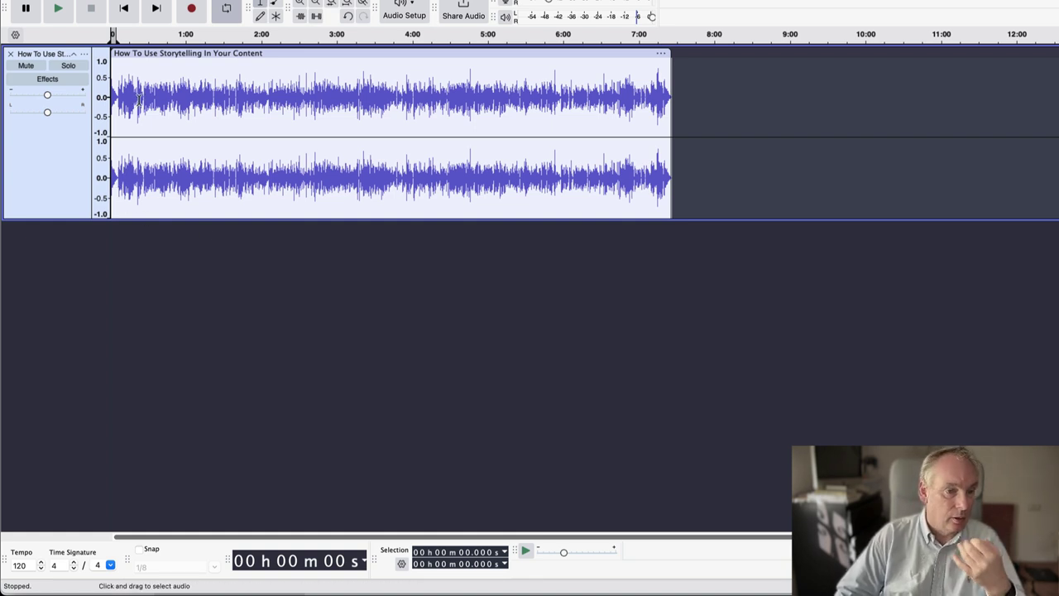
Play the opening of 'How To Use Storytelling In Your Content' in Audacity, then pause it
click(58, 9)
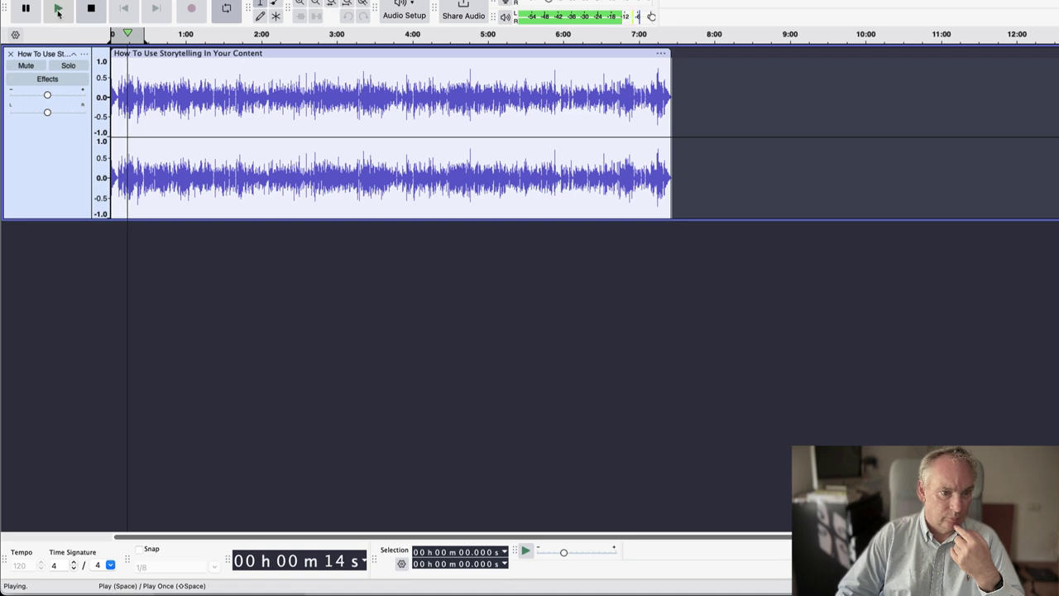
click(27, 9)
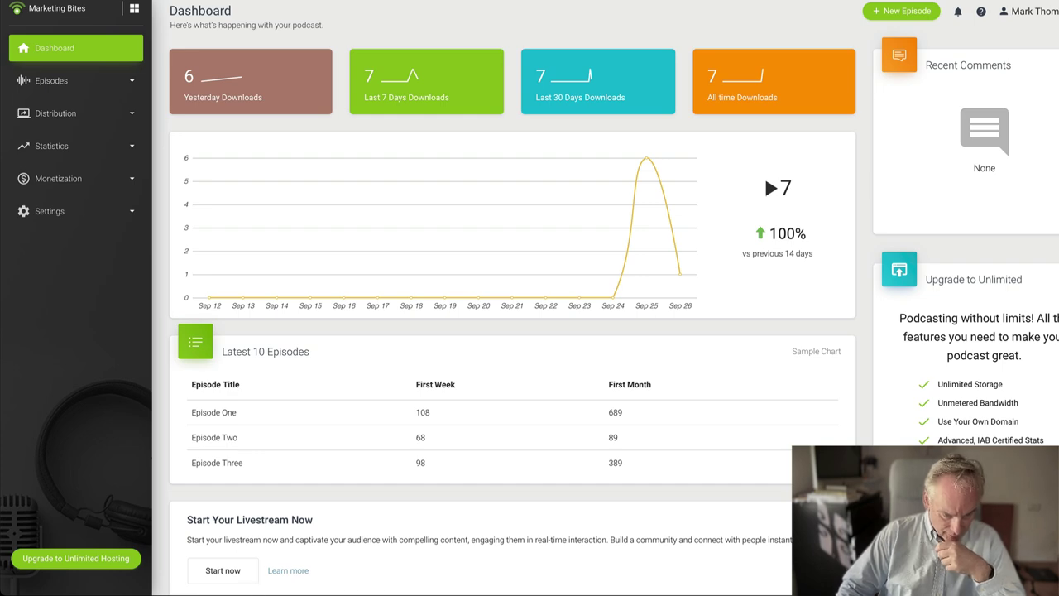
Bring the TextEdit storytelling podcast transcript to the front and focus its text
key(super+Tab)
click(468, 178)
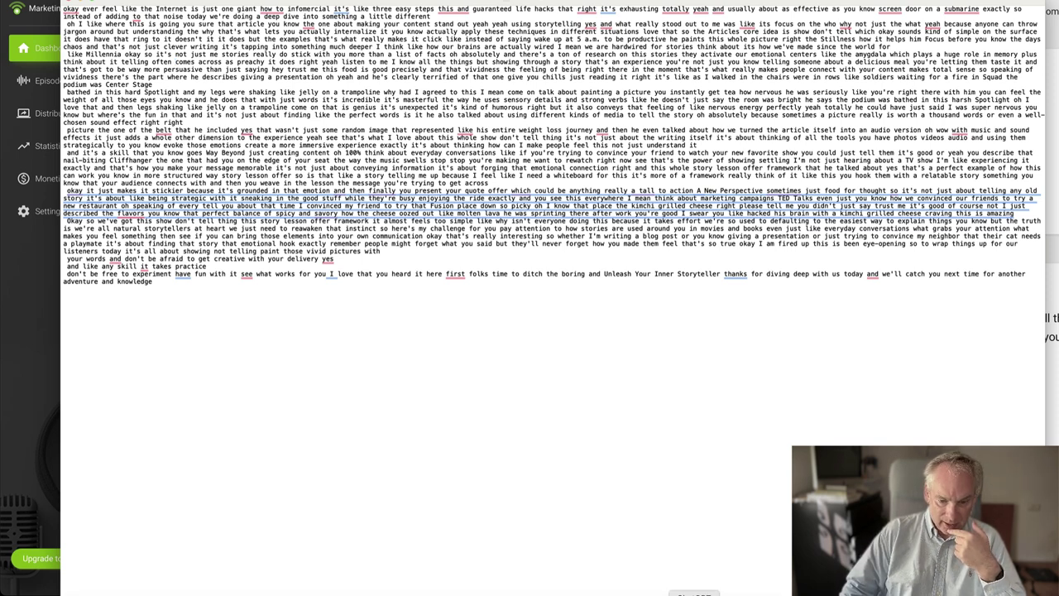
Switch to the ChatGPT chat holding the 'Unlocking the Power of Storytelling' article
click(694, 593)
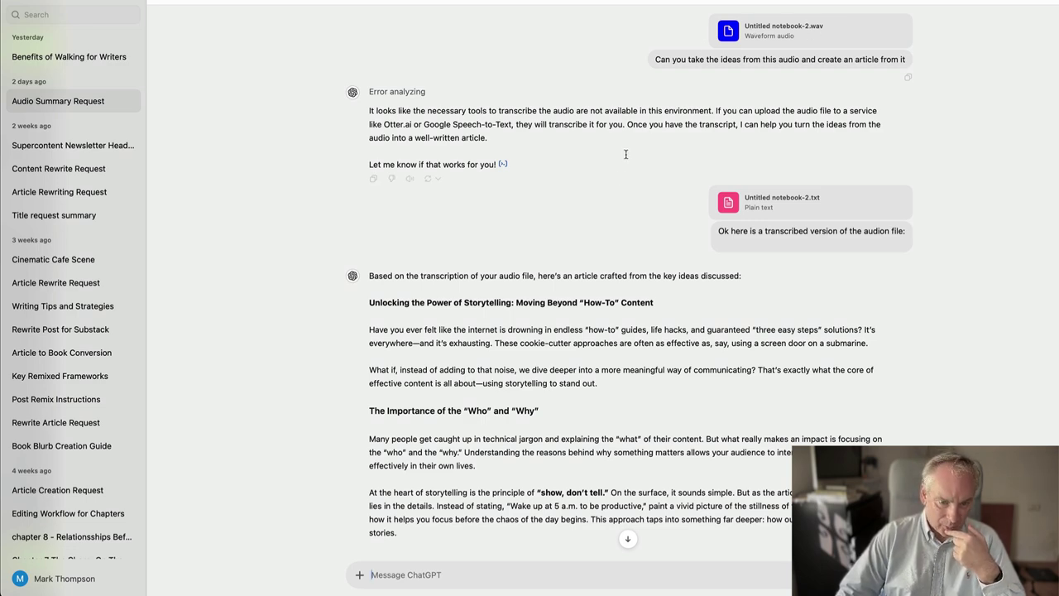
scroll(623, 189, down, 1)
scroll(623, 190, down, 5)
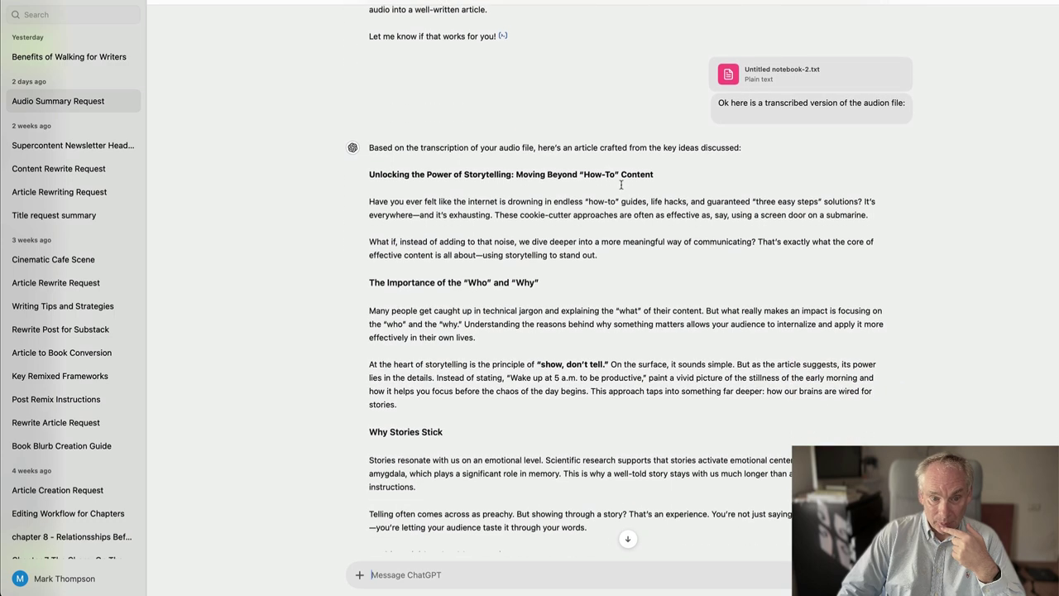
scroll(621, 185, up, 2)
scroll(621, 185, down, 3)
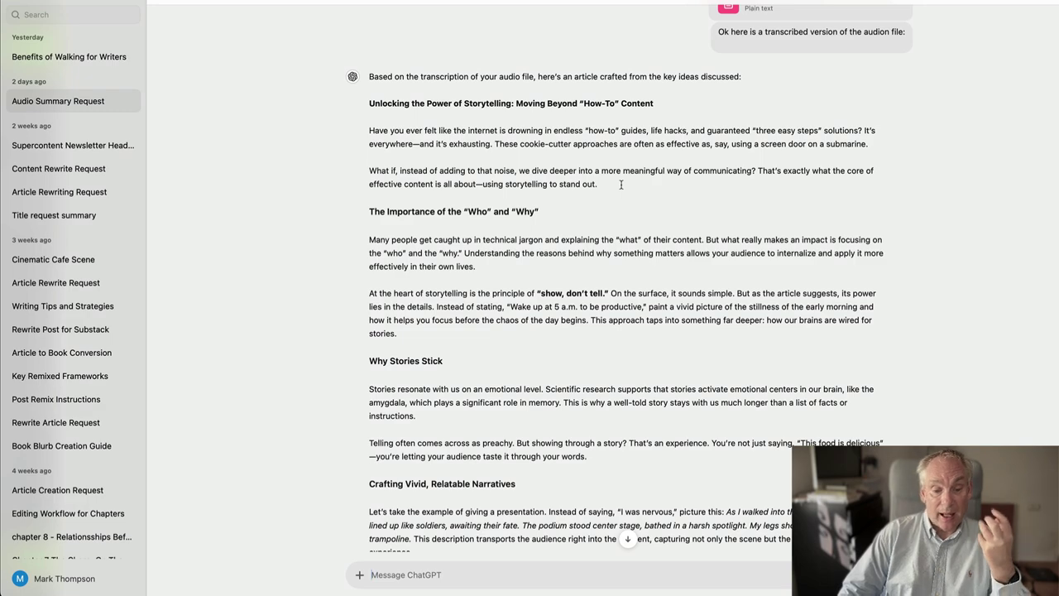
scroll(621, 185, down, 5)
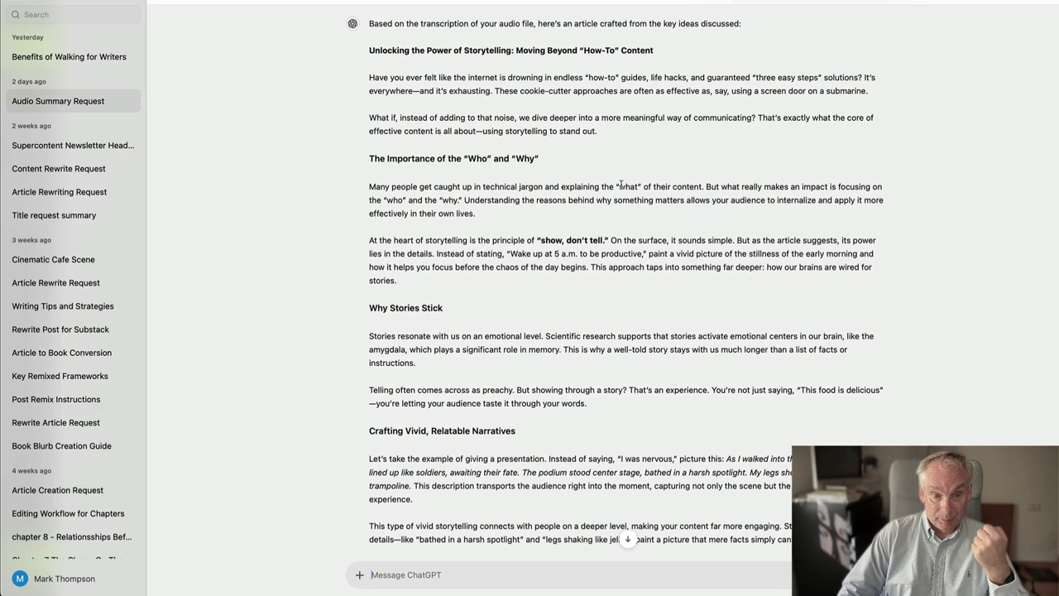
scroll(621, 184, down, 14)
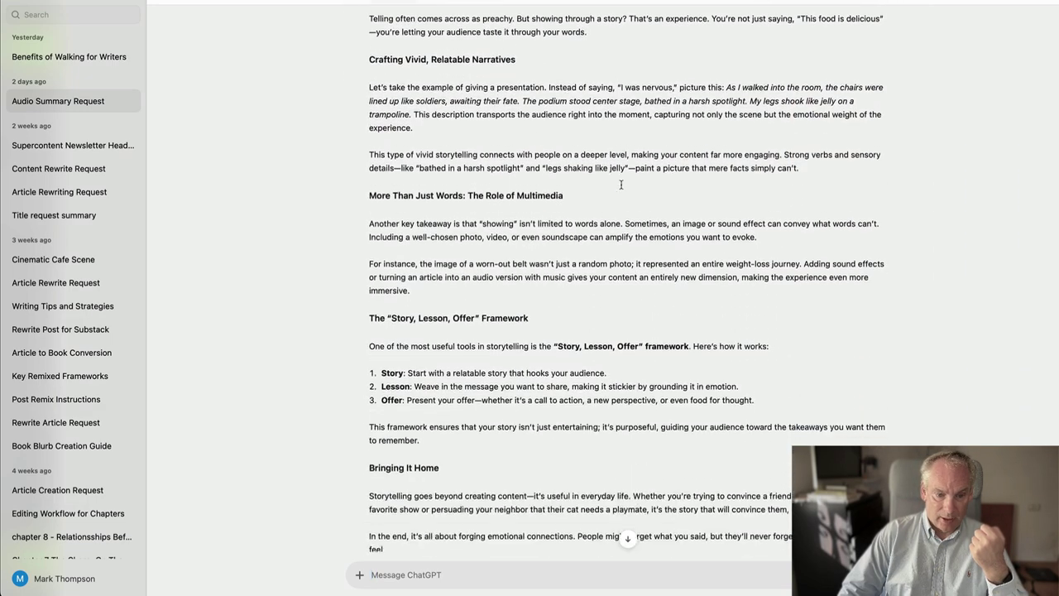
scroll(620, 185, up, 1)
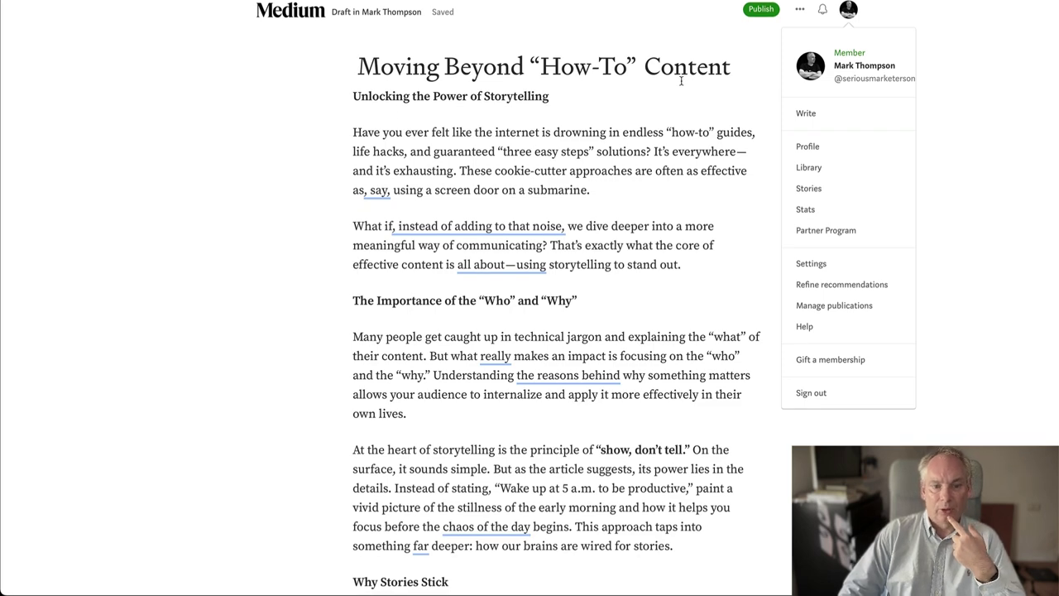
Scroll up and down through the rewritten storytelling draft in Medium
scroll(531, 172, down, 2)
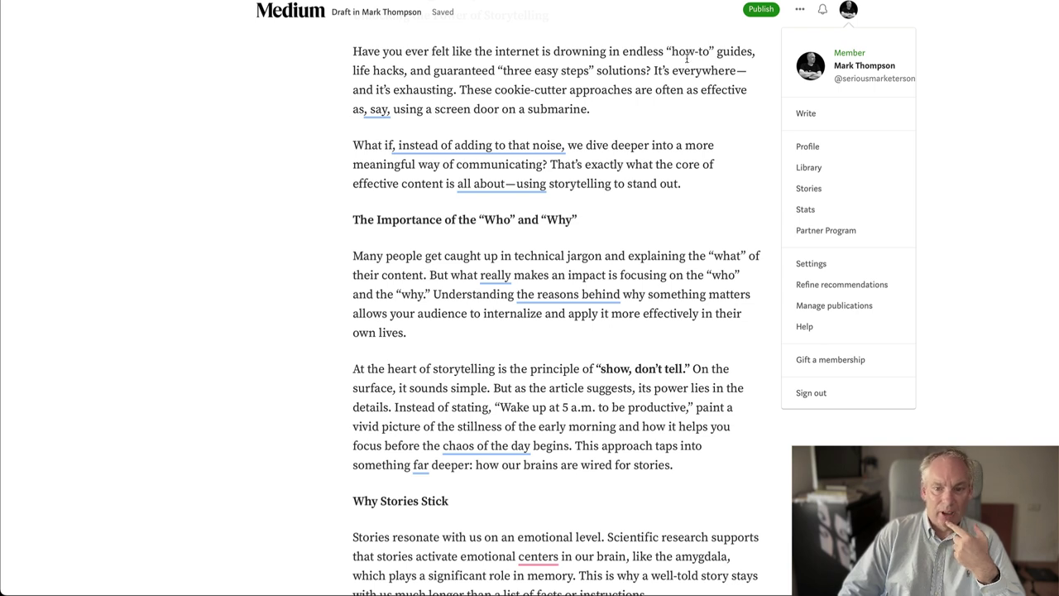
mouse_move(514, 146)
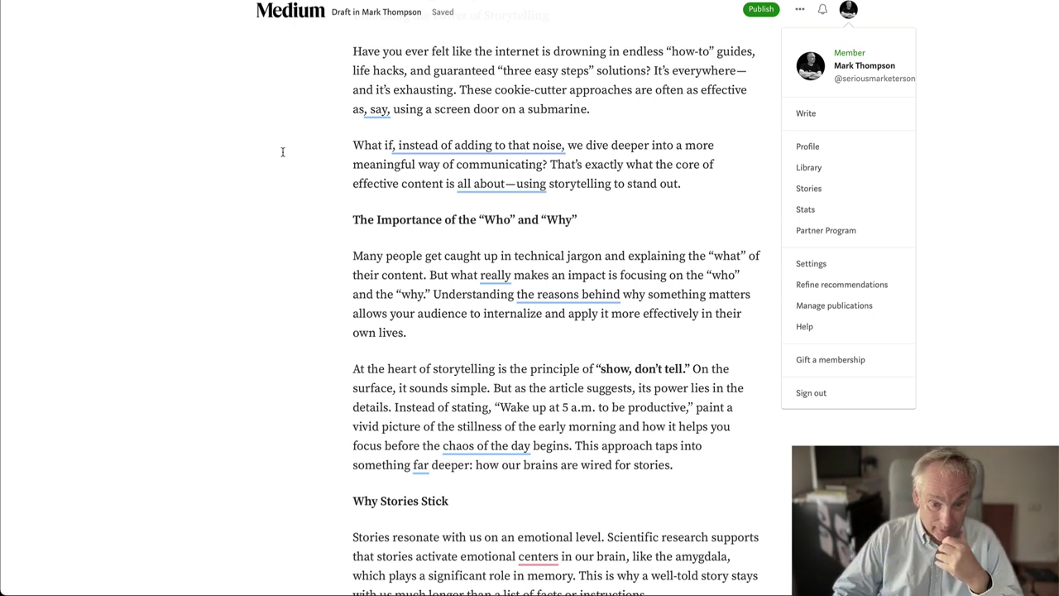
scroll(482, 262, down, 5)
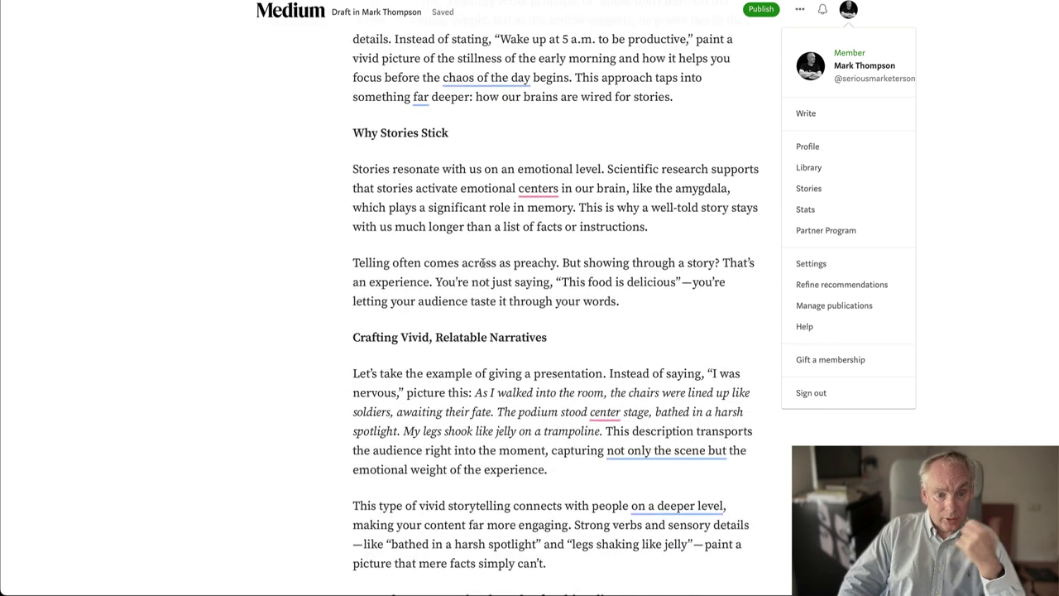
scroll(483, 262, down, 1)
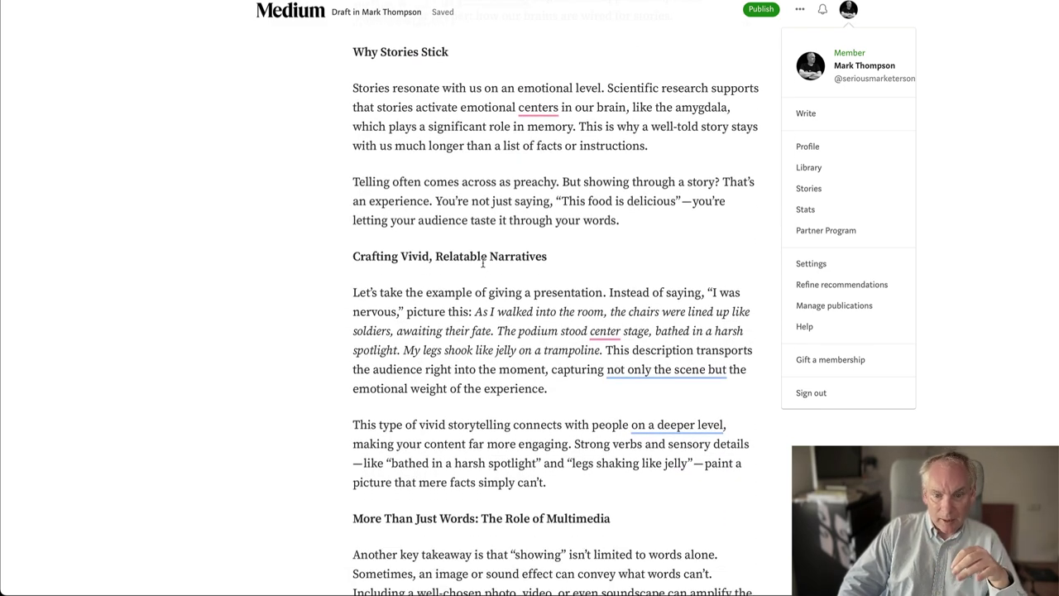
scroll(482, 263, up, 1)
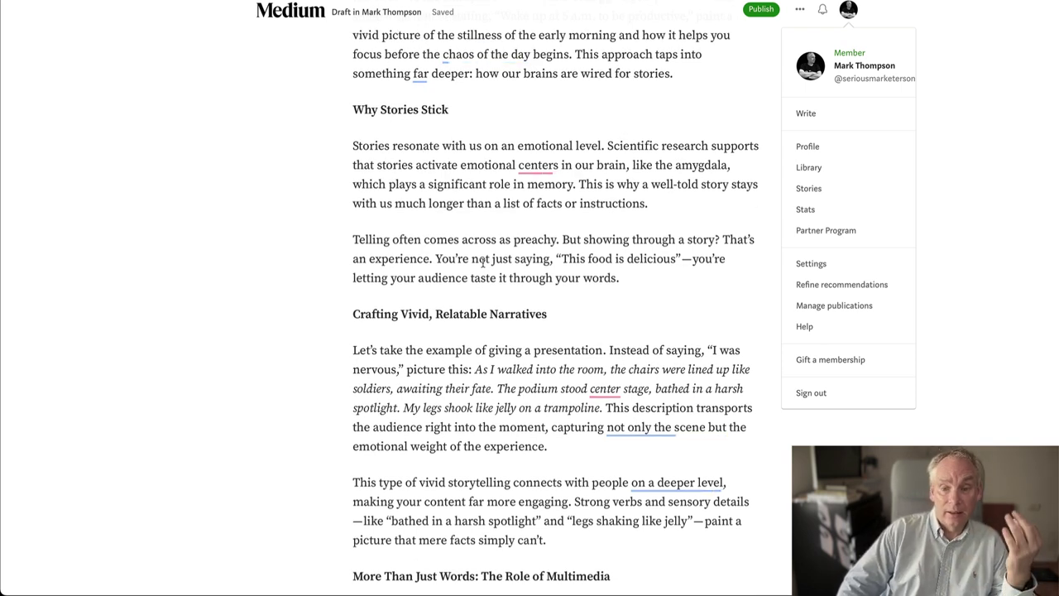
scroll(484, 262, down, 5)
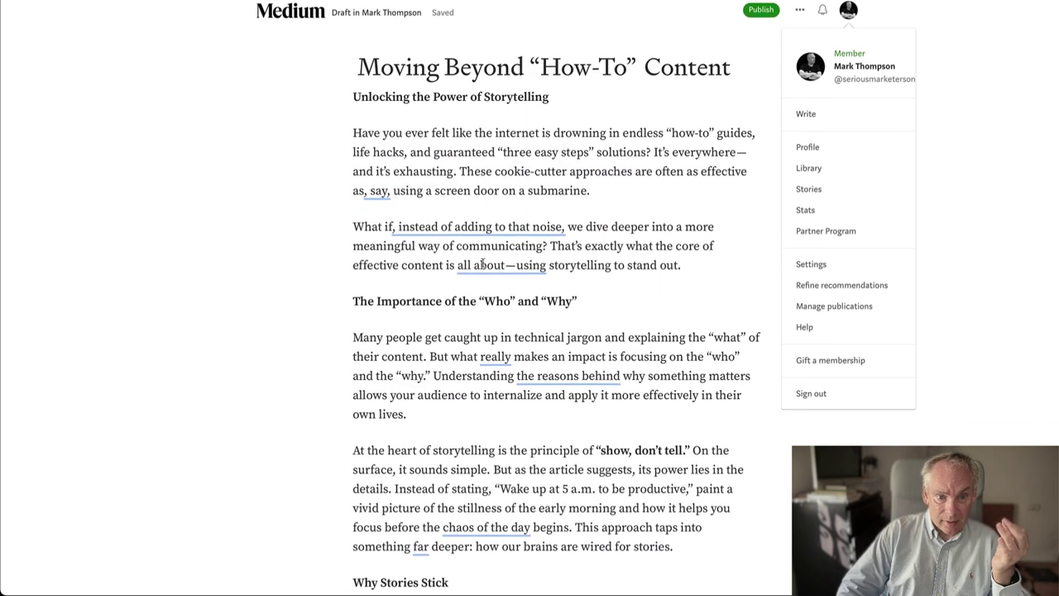
scroll(482, 263, down, 6)
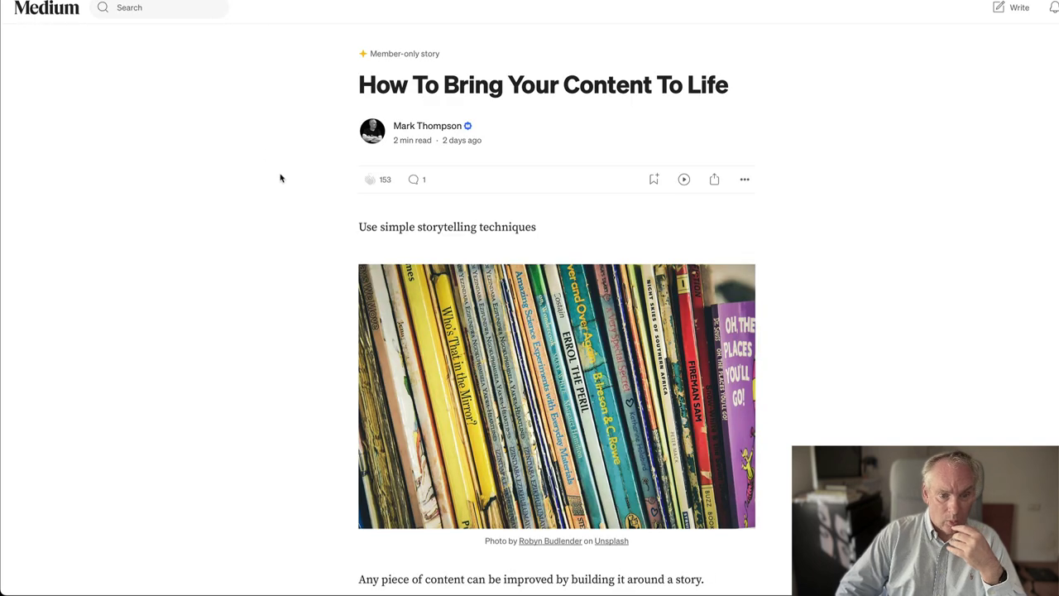
scroll(287, 187, down, 1)
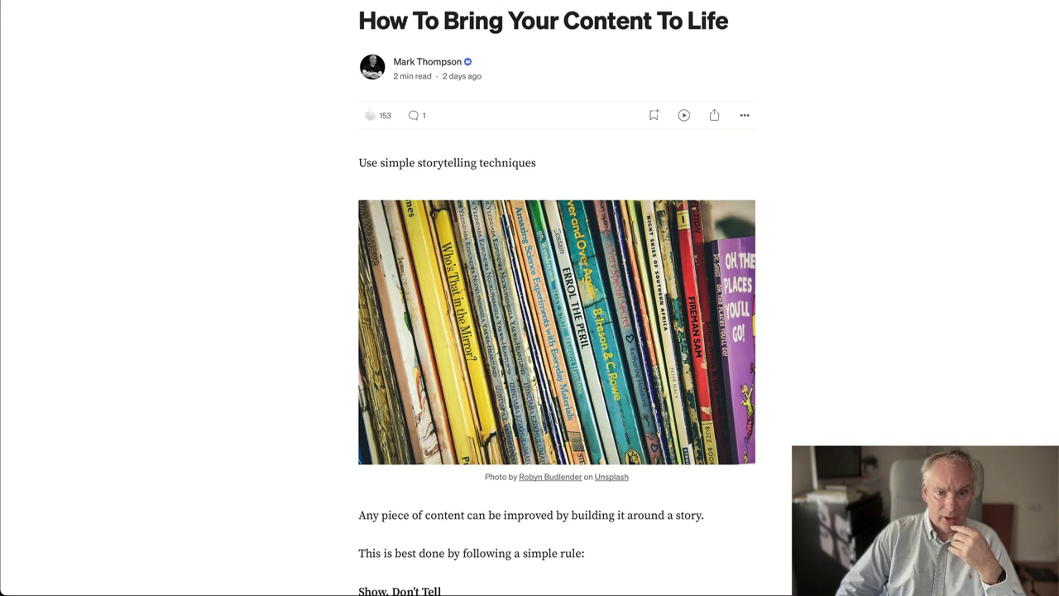
scroll(918, 98, up, 1)
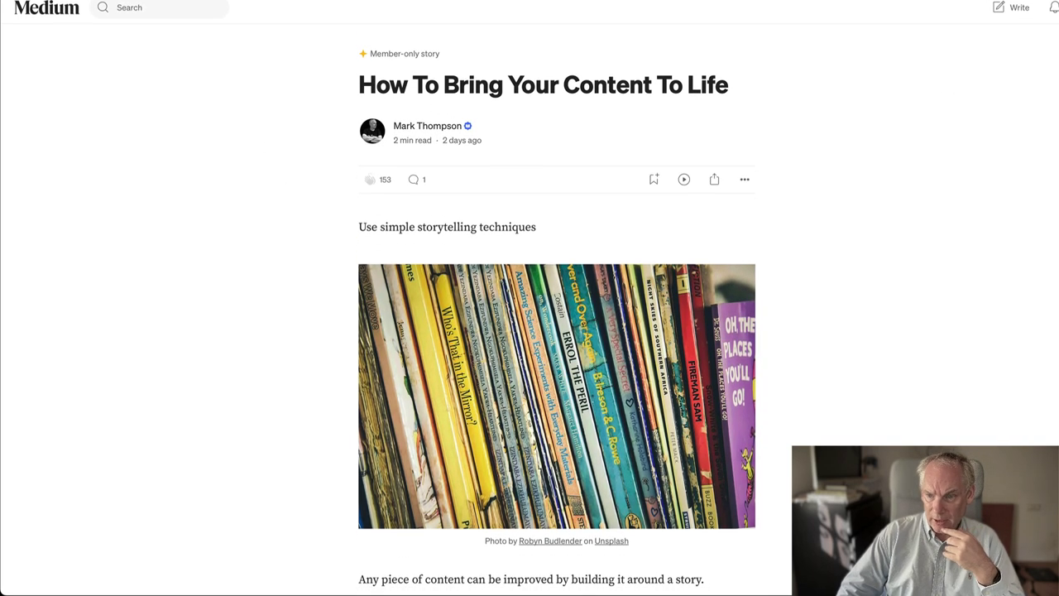
Open 'How To Bring Your Content To Life' from the Published stories list and show its more-options menu
click(1053, 7)
click(995, 105)
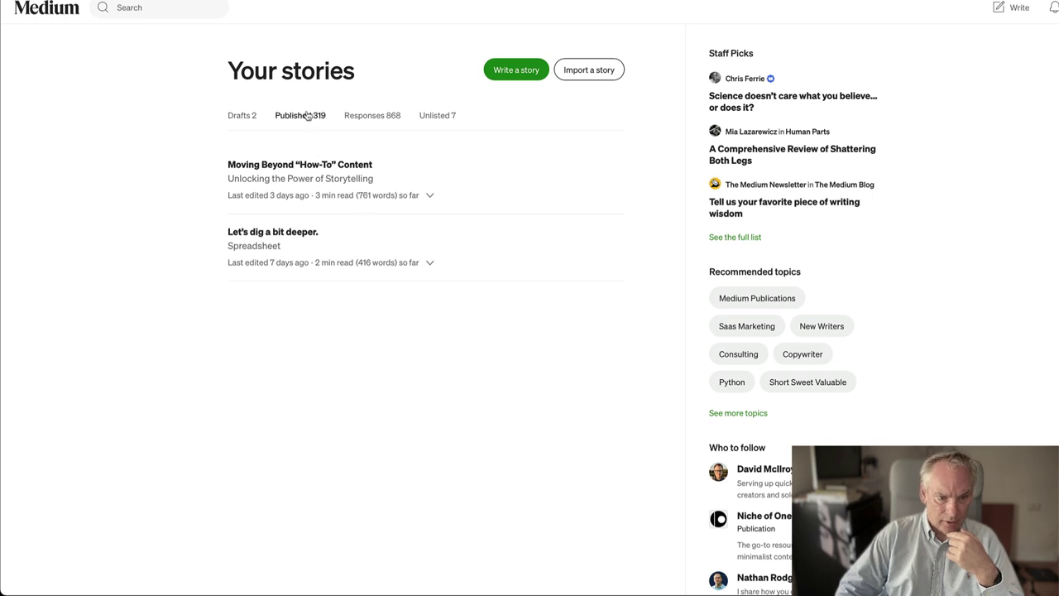
key(ctrl+Tab)
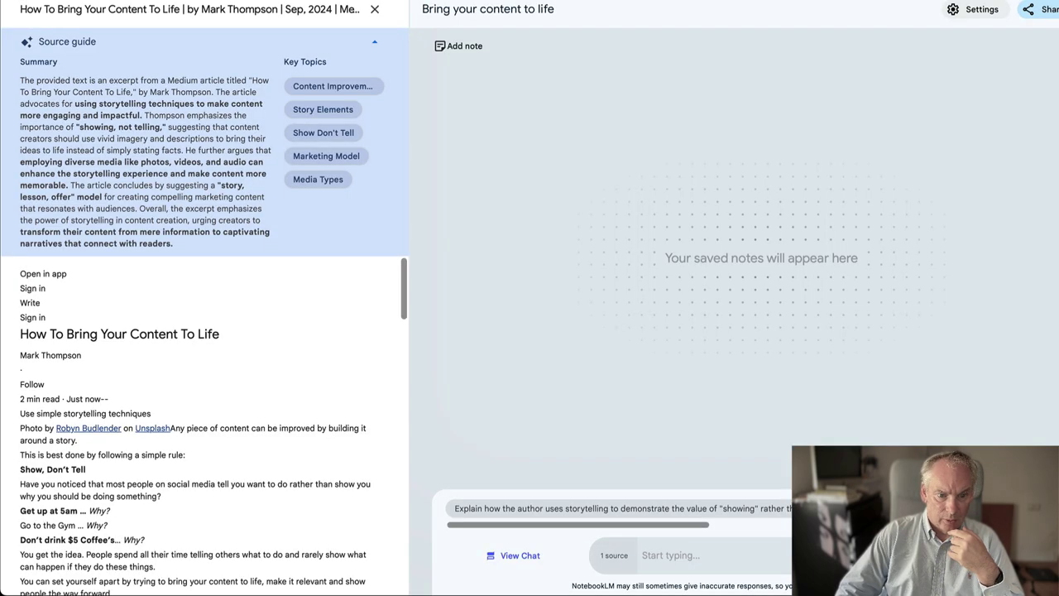
key(ctrl+Tab)
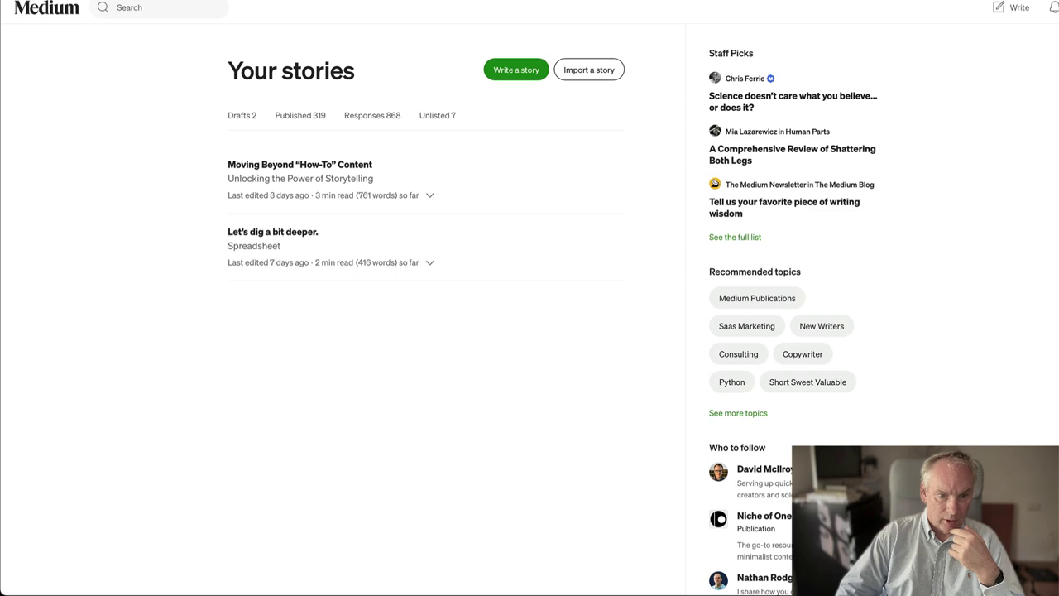
click(293, 117)
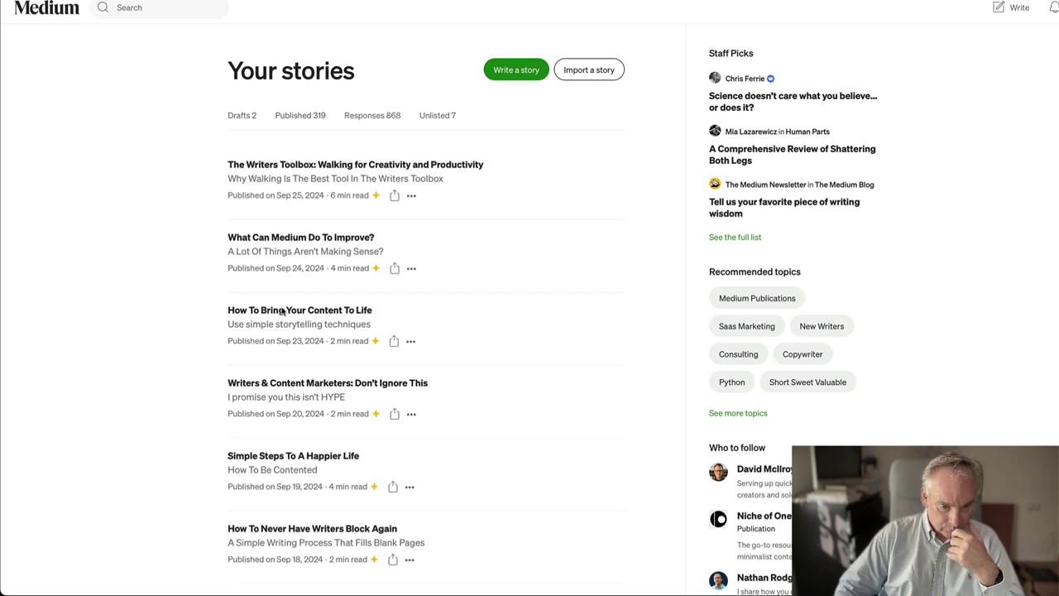
click(283, 312)
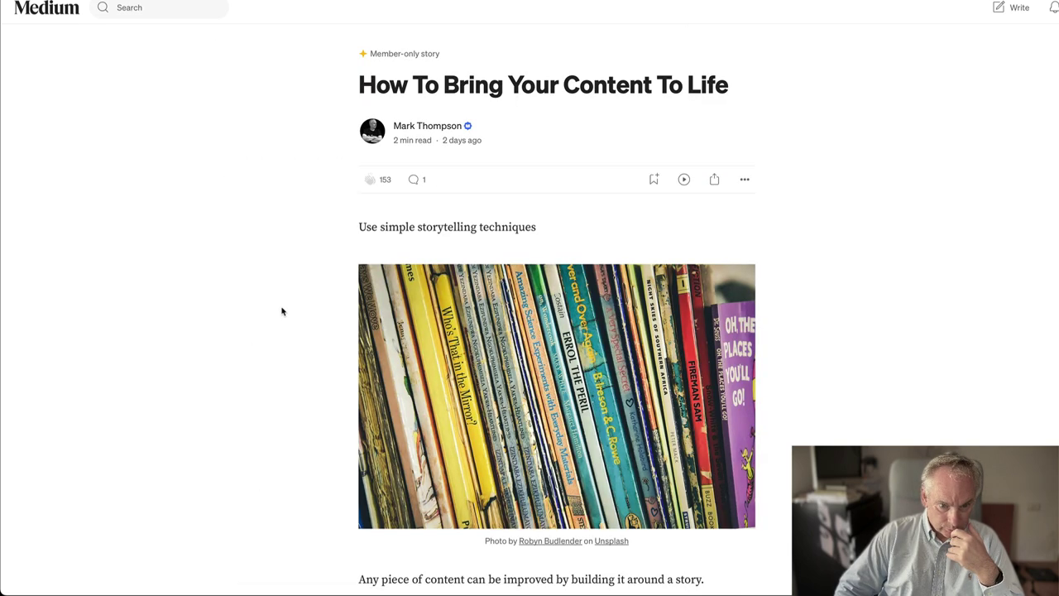
click(745, 179)
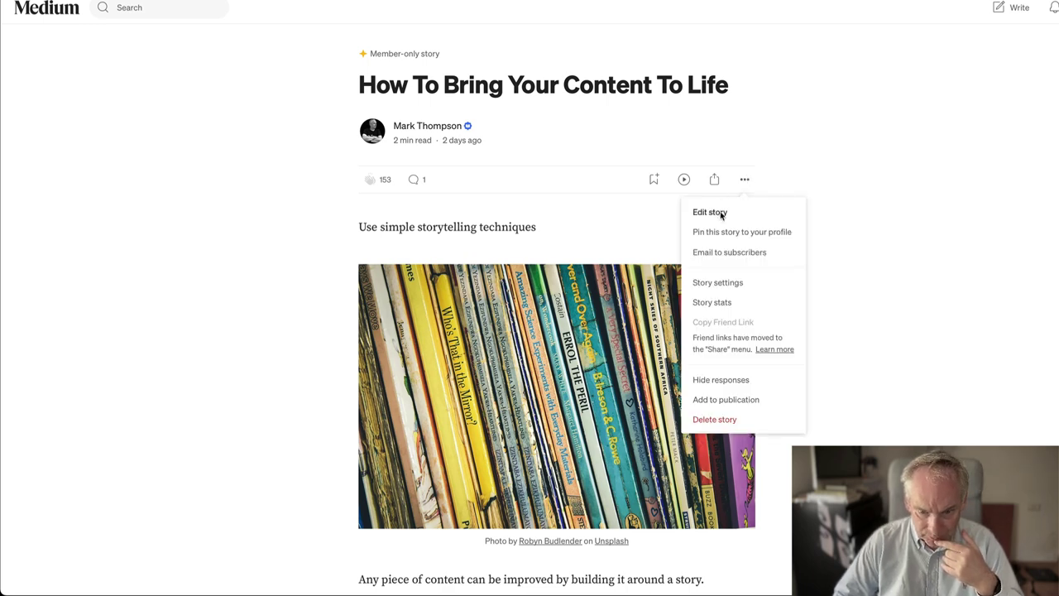
Open 'How To Bring Your Content To Life' in the story editor and select, then deselect, its text
click(721, 214)
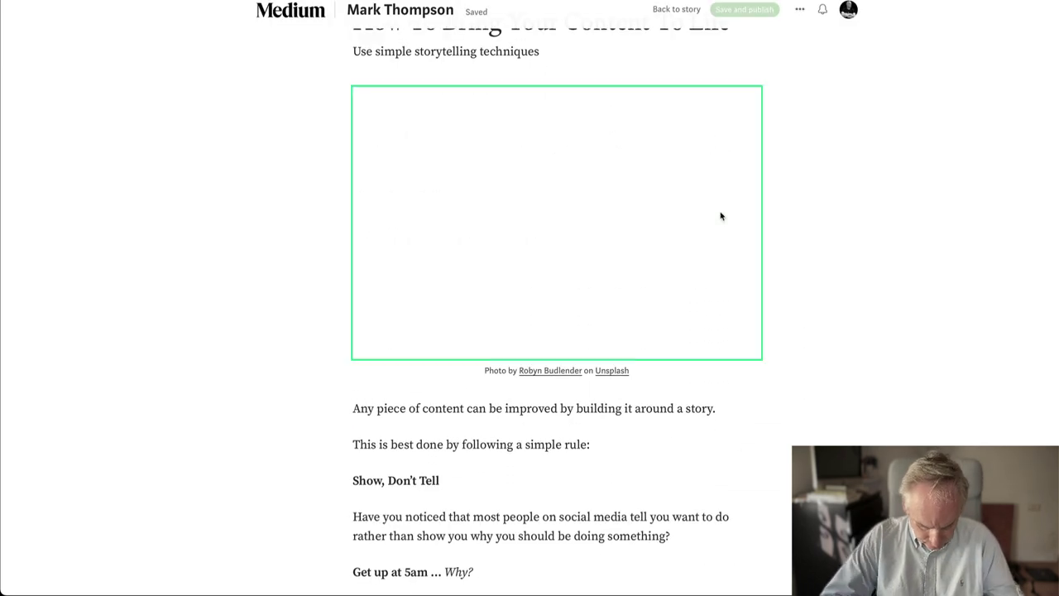
key(ctrl+a)
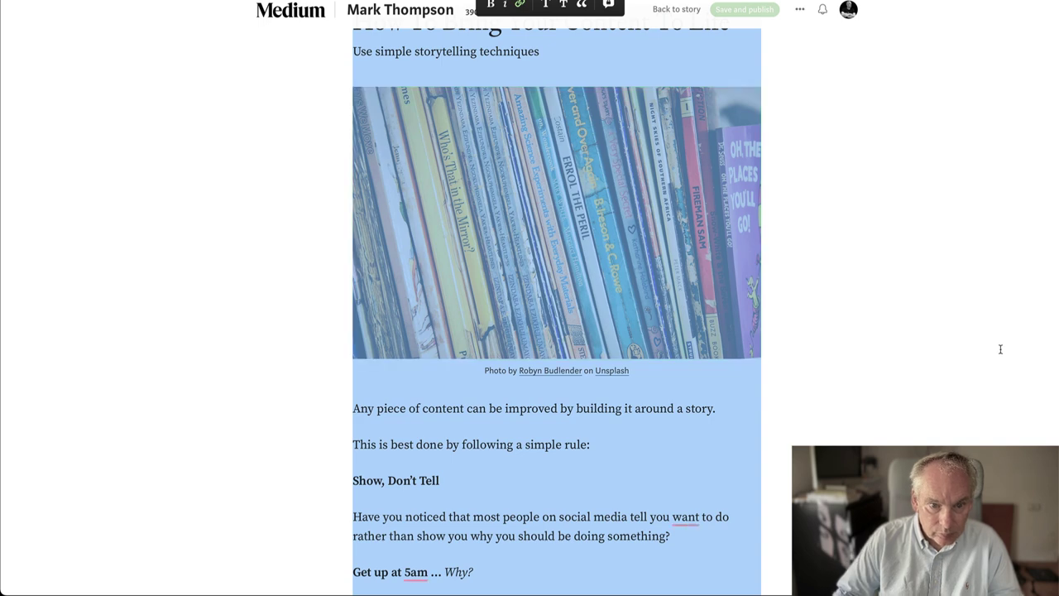
click(965, 386)
scroll(961, 391, down, 2)
key(Down)
key(Down)
key(Down)
key(Down)
key(Down)
key(Down)
key(Down)
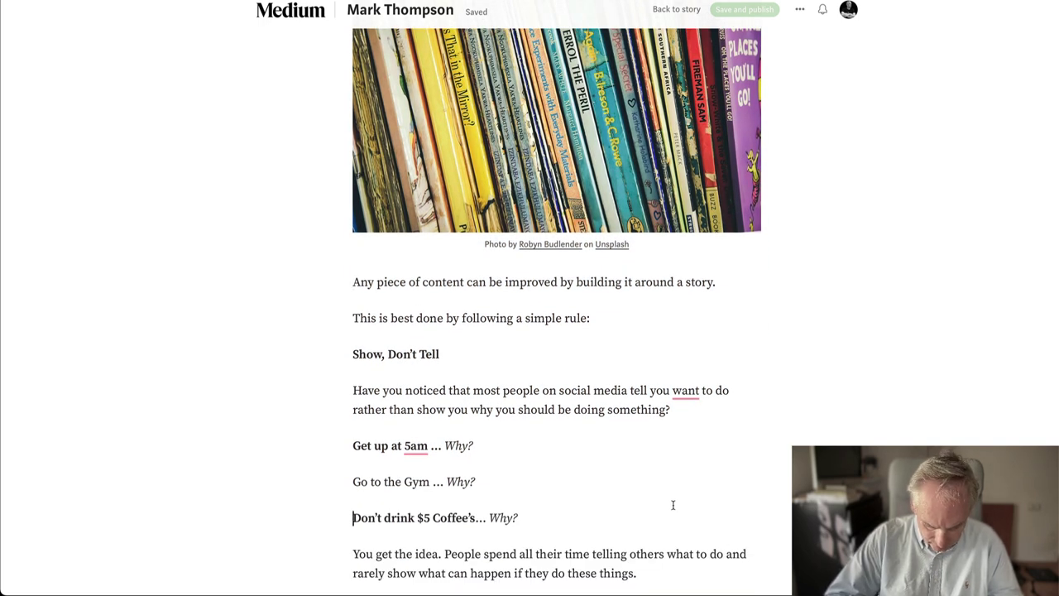
key(ctrl+a)
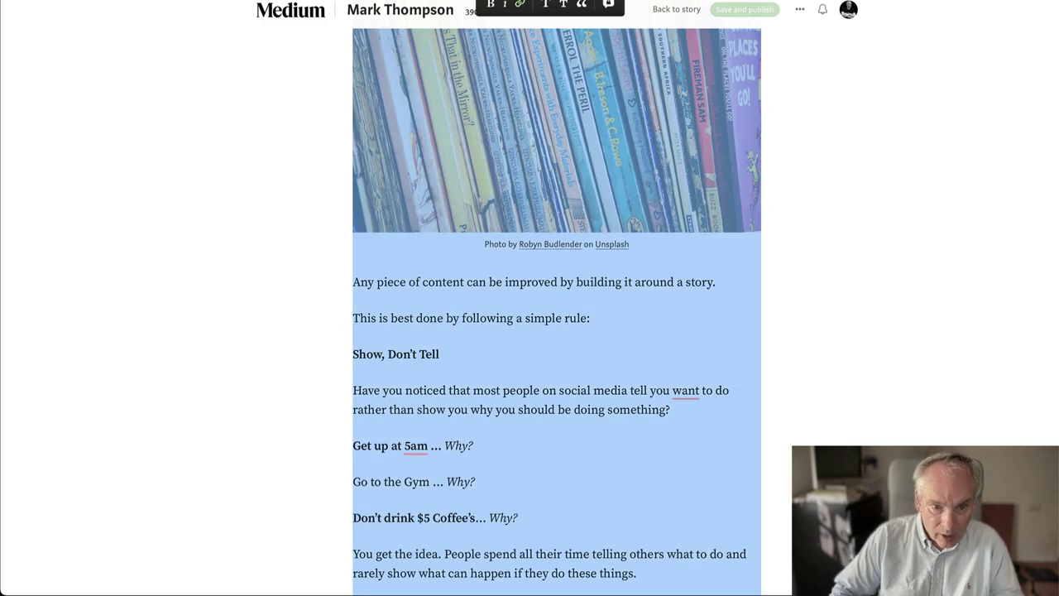
scroll(793, 153, up, 1)
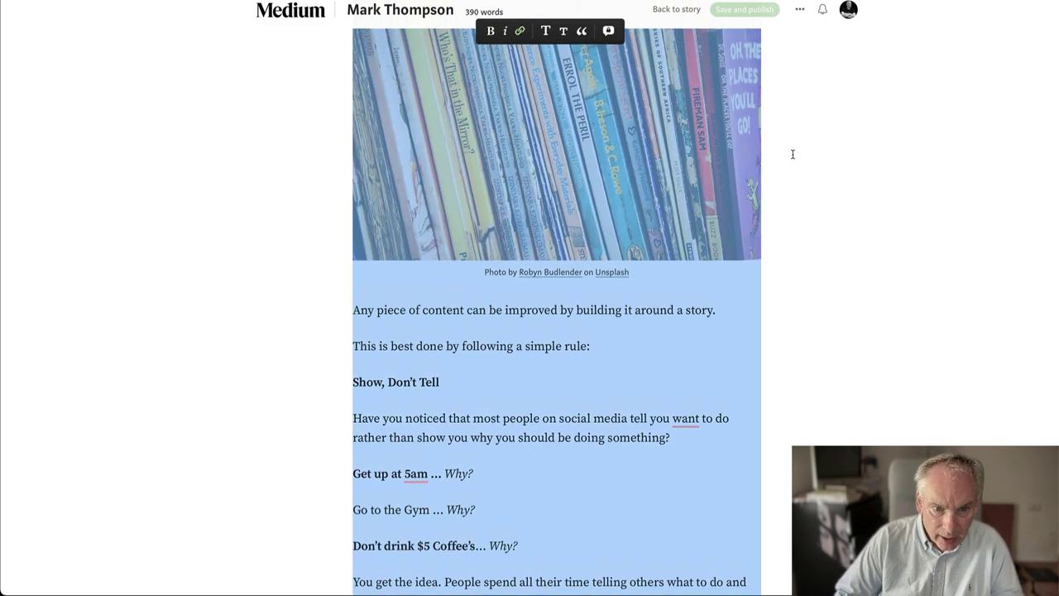
scroll(793, 154, up, 1)
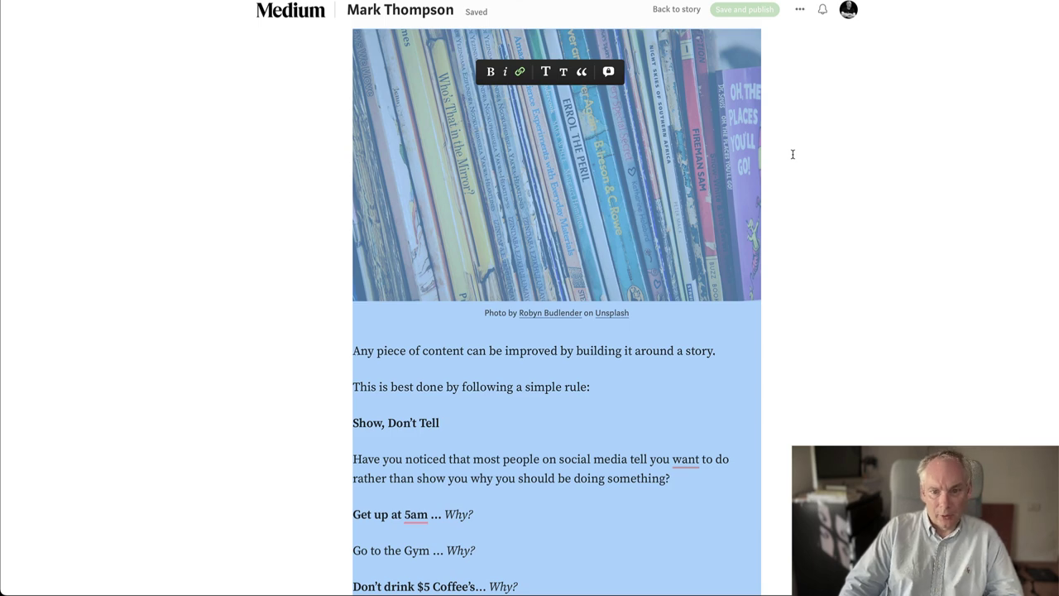
click(809, 152)
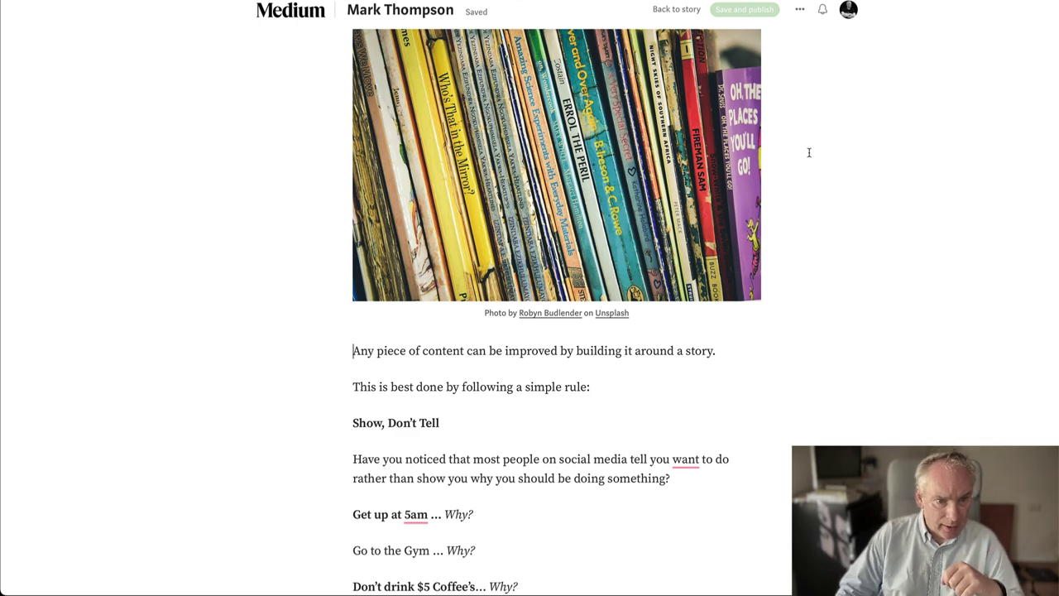
Scroll through the full article text in the editor
scroll(578, 335, down, 4)
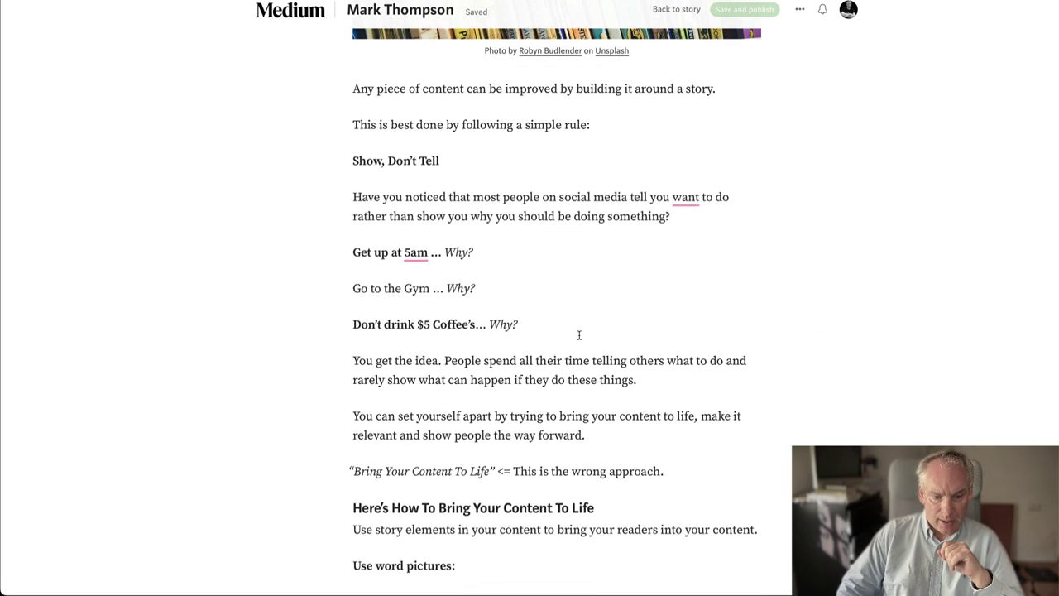
scroll(578, 336, down, 6)
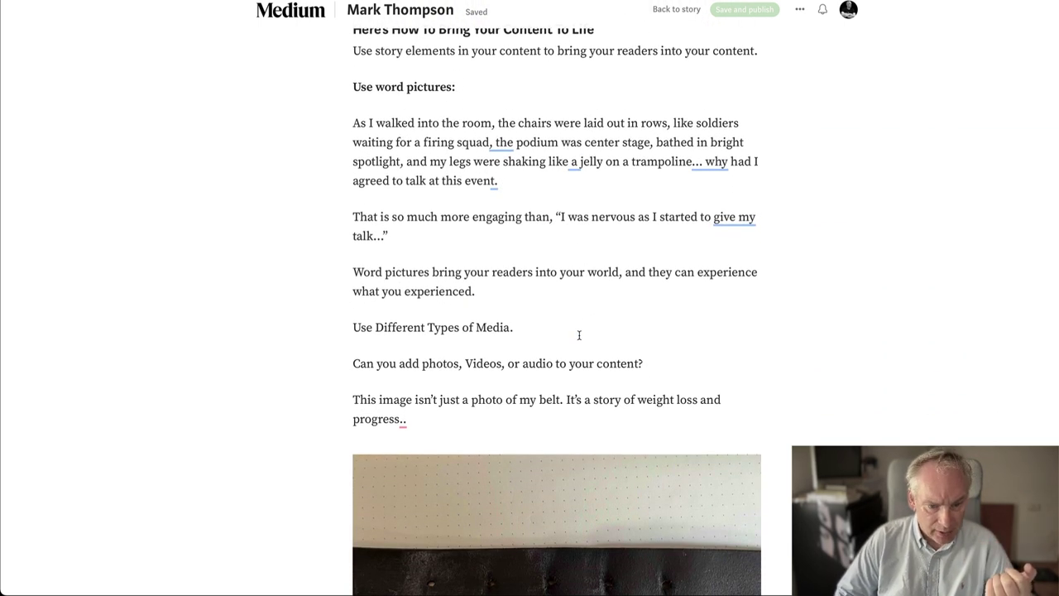
scroll(580, 335, down, 13)
scroll(579, 333, up, 2)
scroll(580, 335, up, 1)
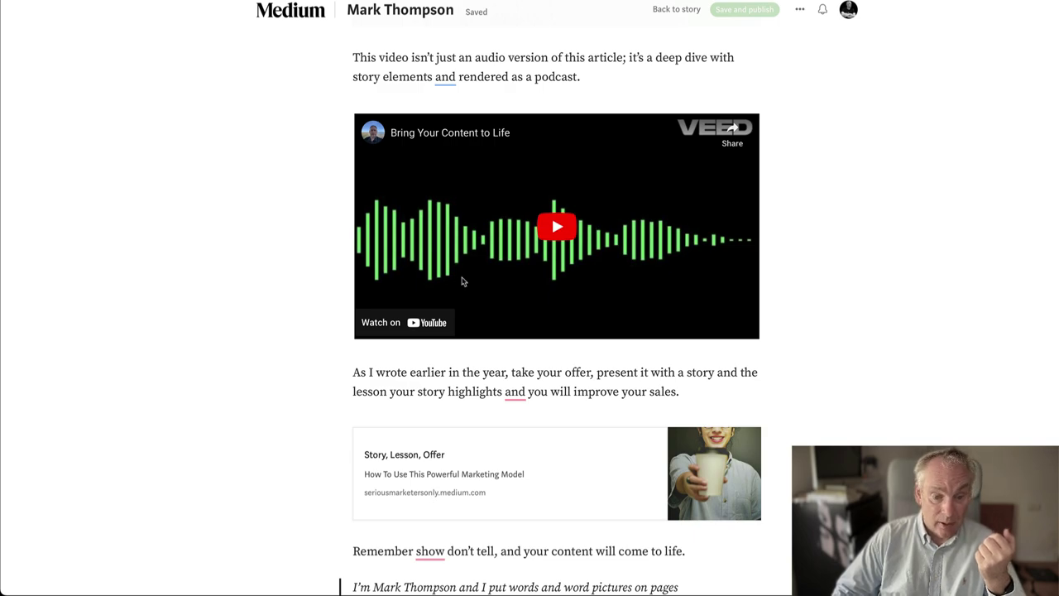
scroll(463, 281, up, 15)
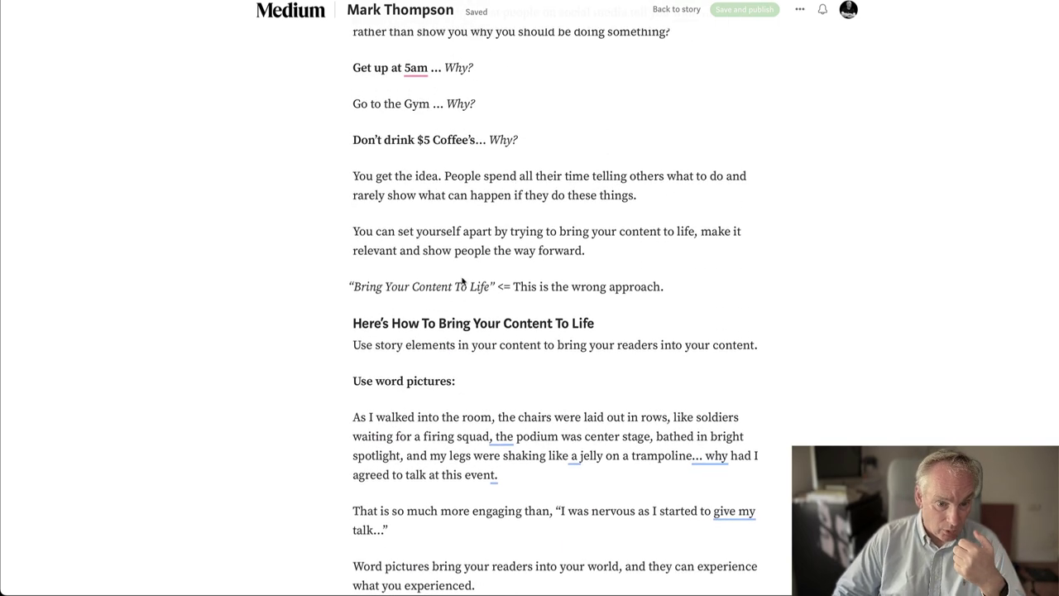
Deselect the image in the Medium editor and return the caret to the article text
key(Down)
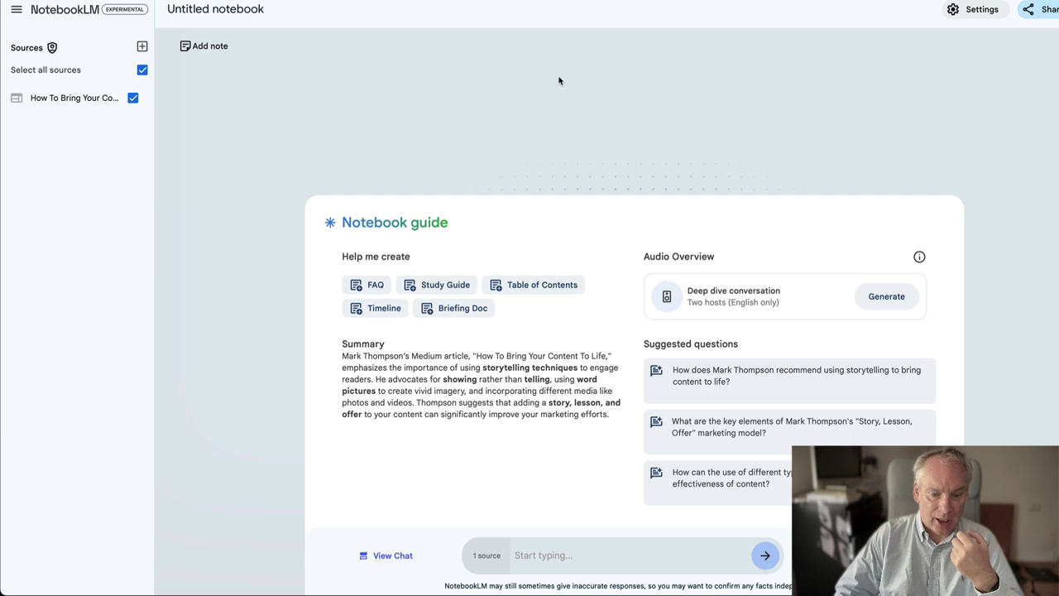
Bring ChatGPT forward and read through the storytelling article generated from 'Untitled notebook-2.txt'
click(695, 591)
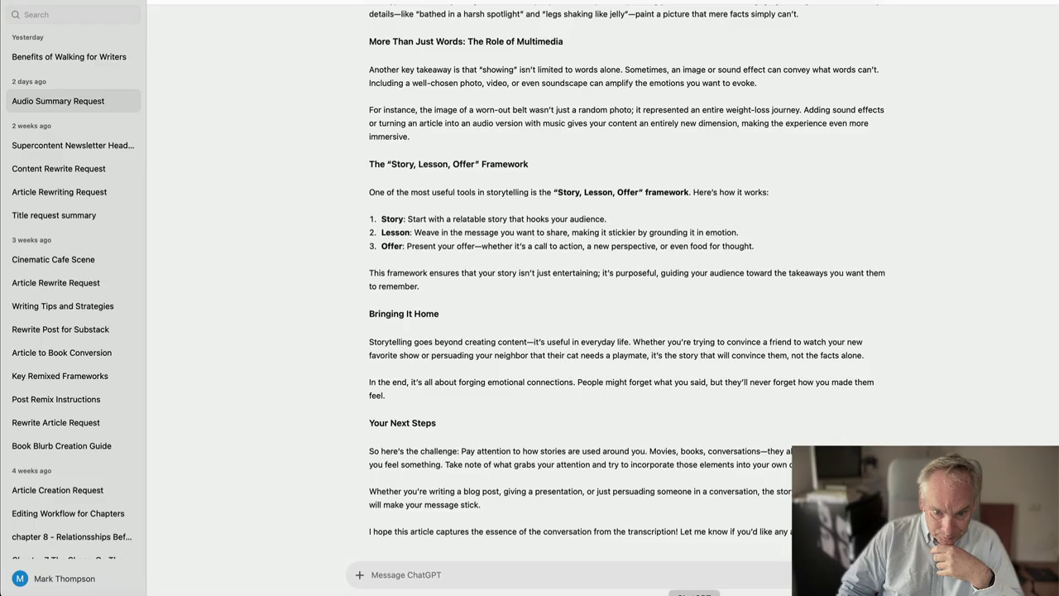
scroll(557, 202, up, 15)
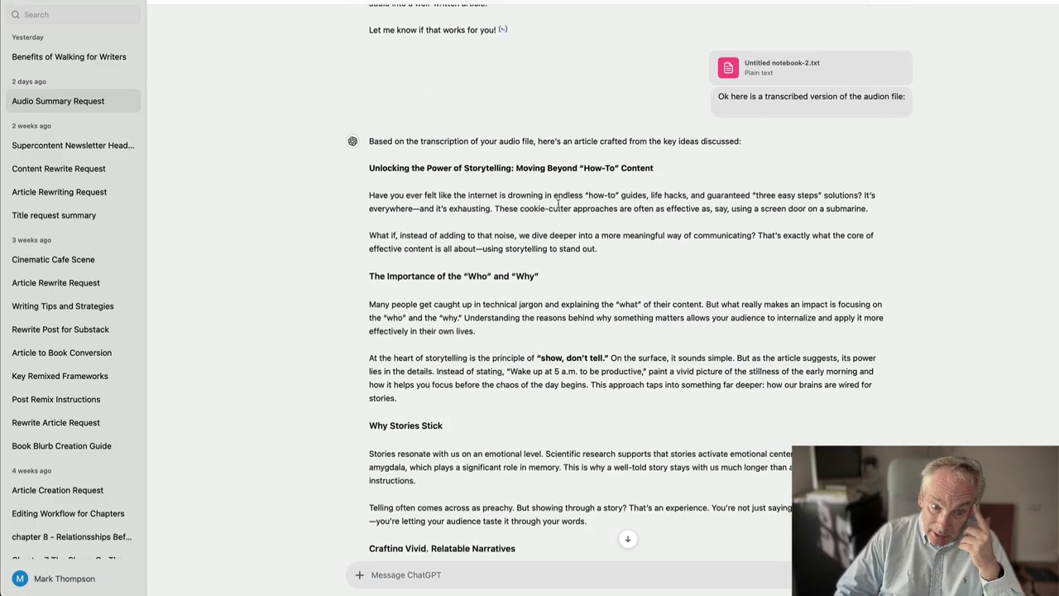
scroll(557, 203, up, 2)
scroll(558, 204, down, 2)
scroll(558, 204, down, 5)
scroll(557, 203, down, 4)
scroll(558, 203, down, 6)
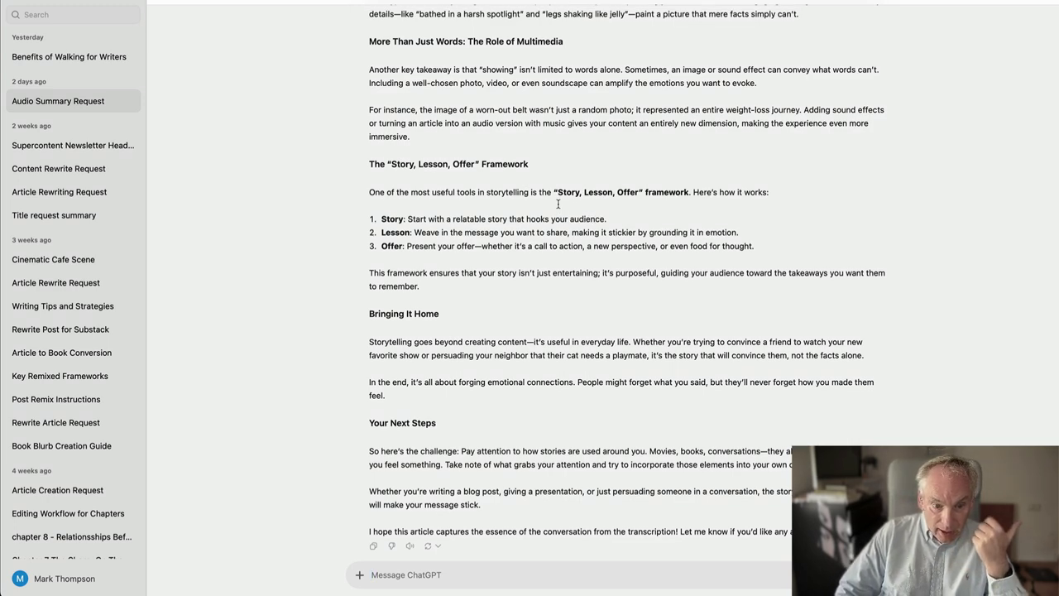
scroll(558, 203, up, 2)
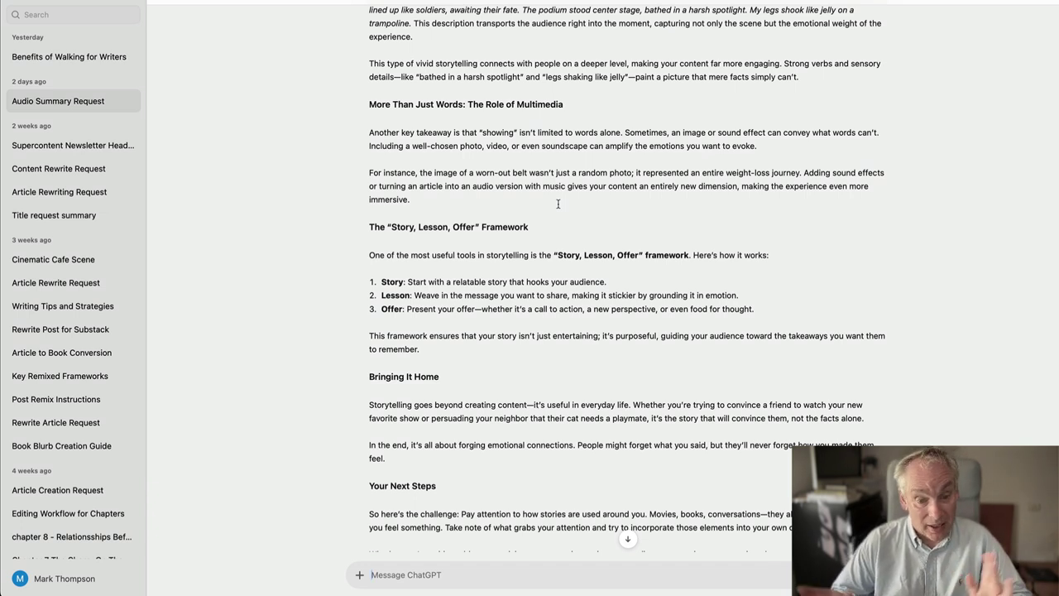
scroll(650, 154, up, 15)
scroll(650, 154, down, 10)
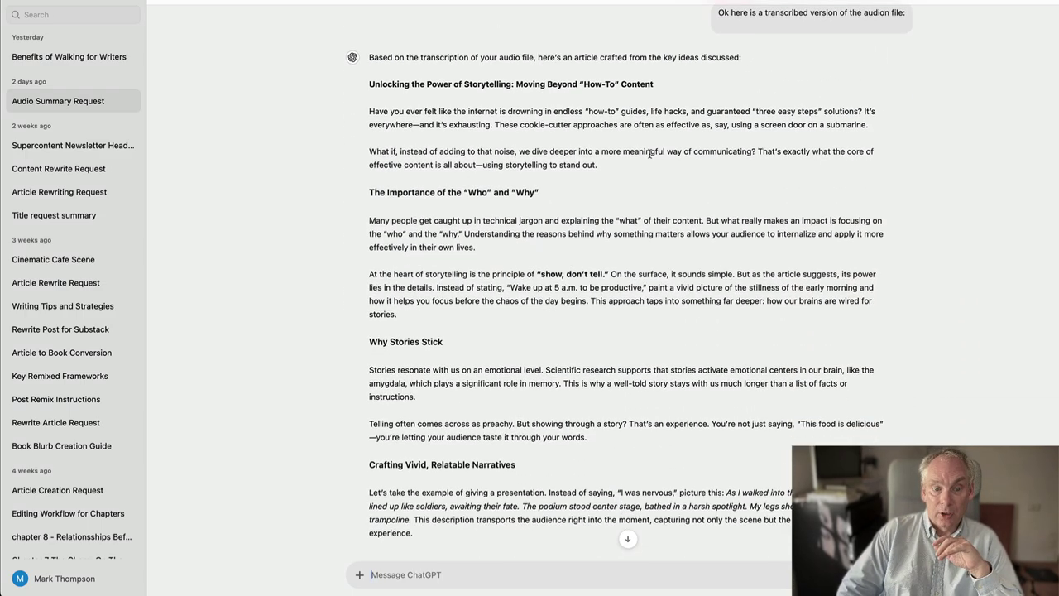
scroll(650, 154, down, 5)
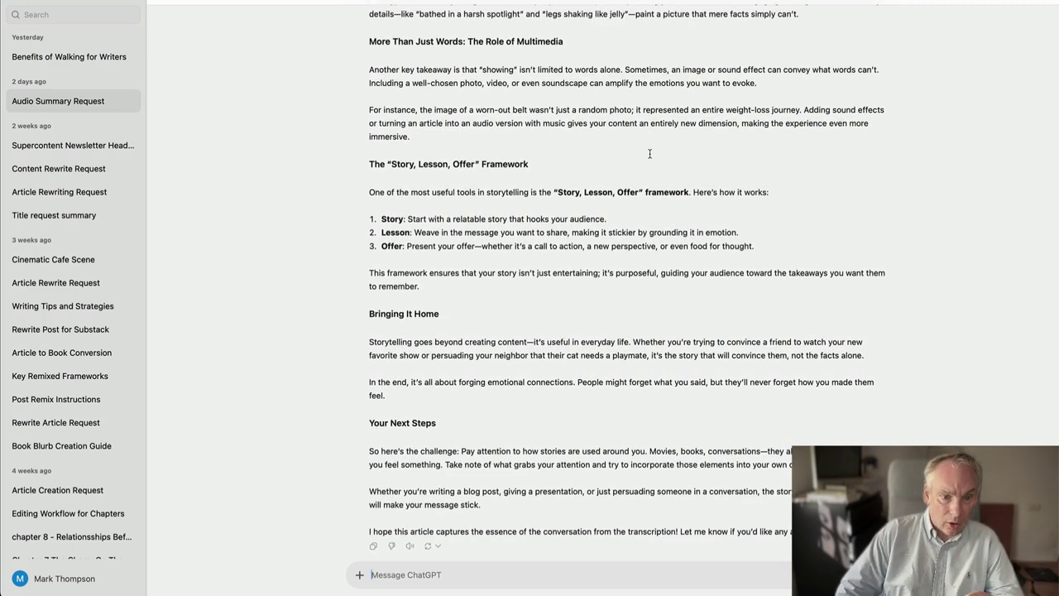
scroll(650, 153, up, 15)
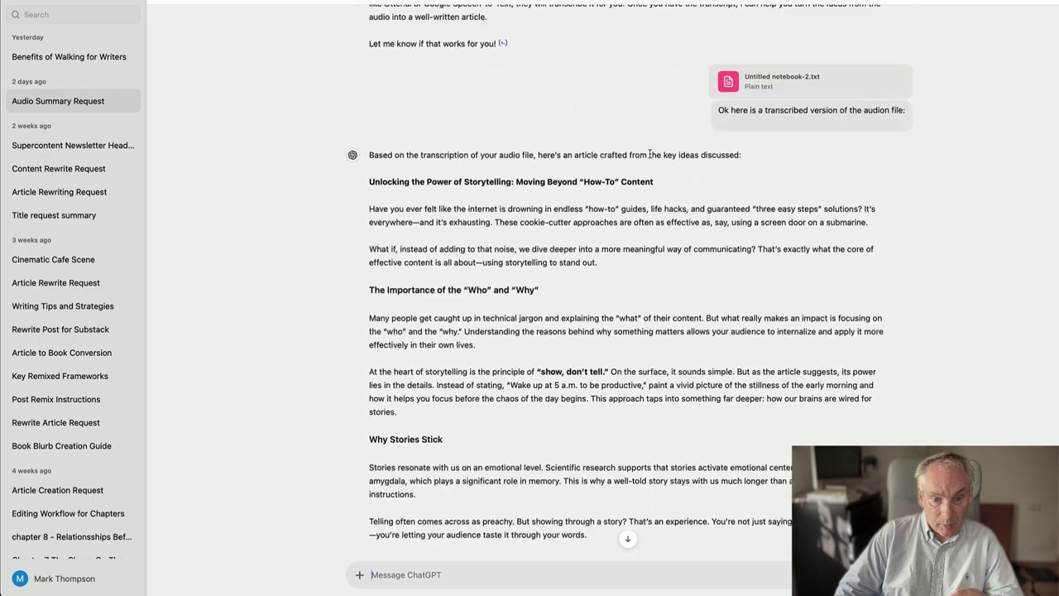